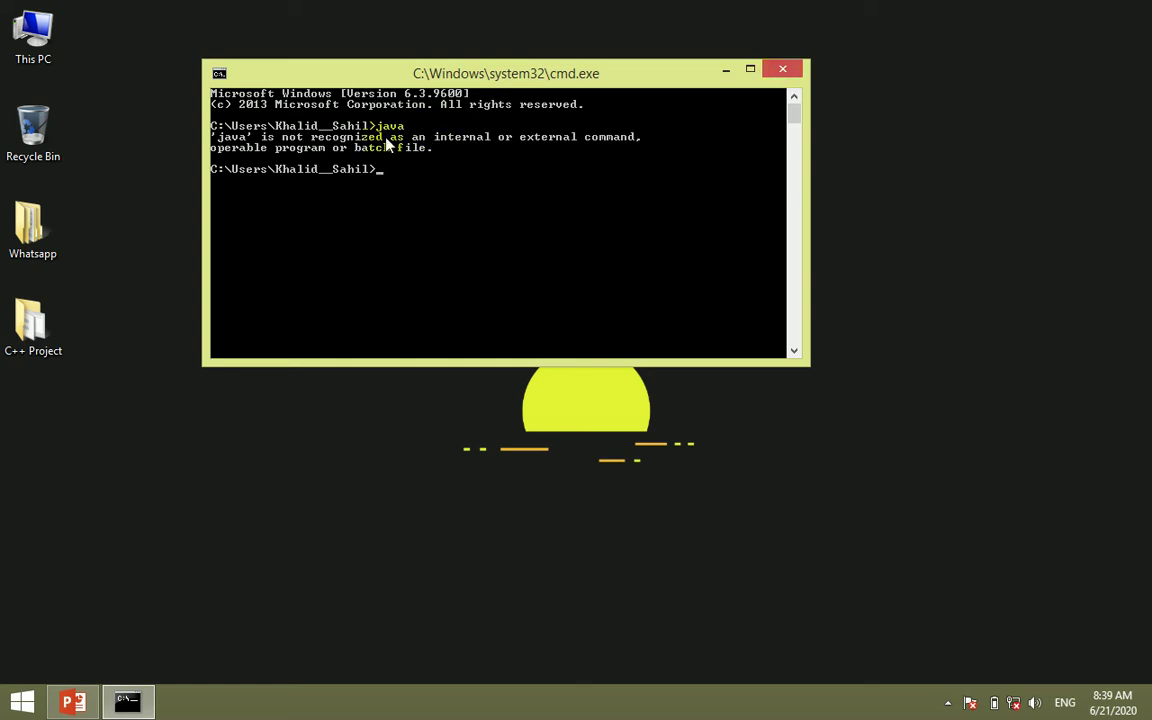
Step: Close the command prompt and open the JDK folder inside Downloads
click(785, 70)
double_click(20, 38)
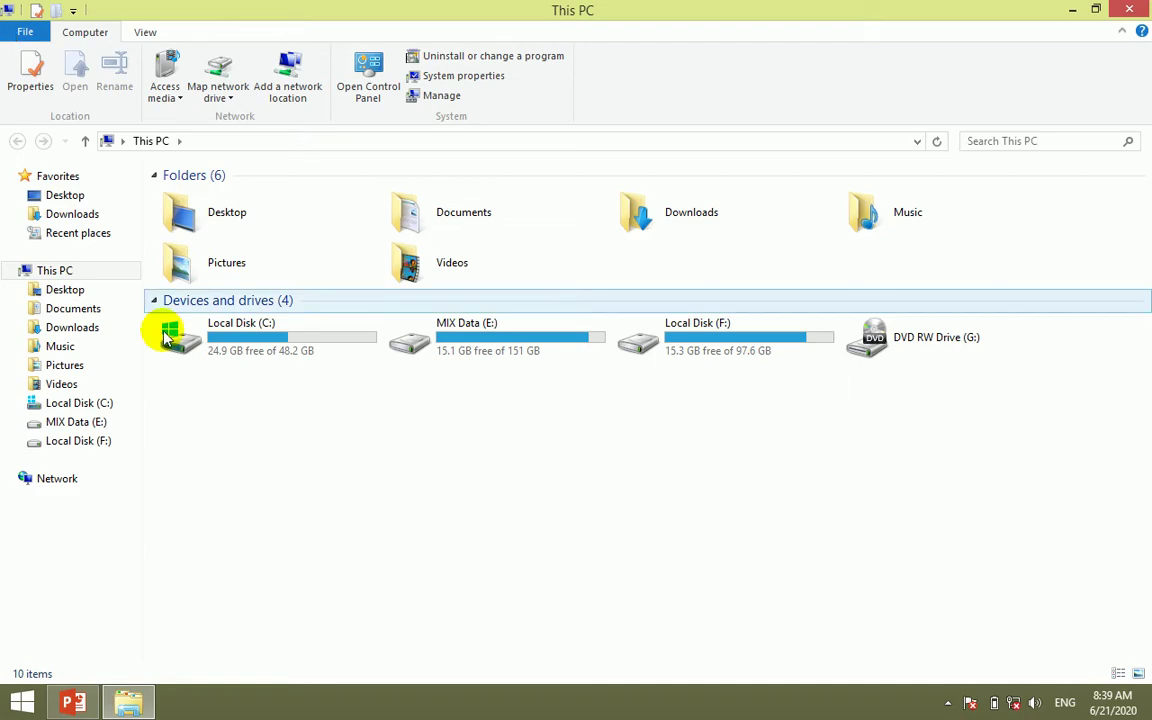
click(68, 214)
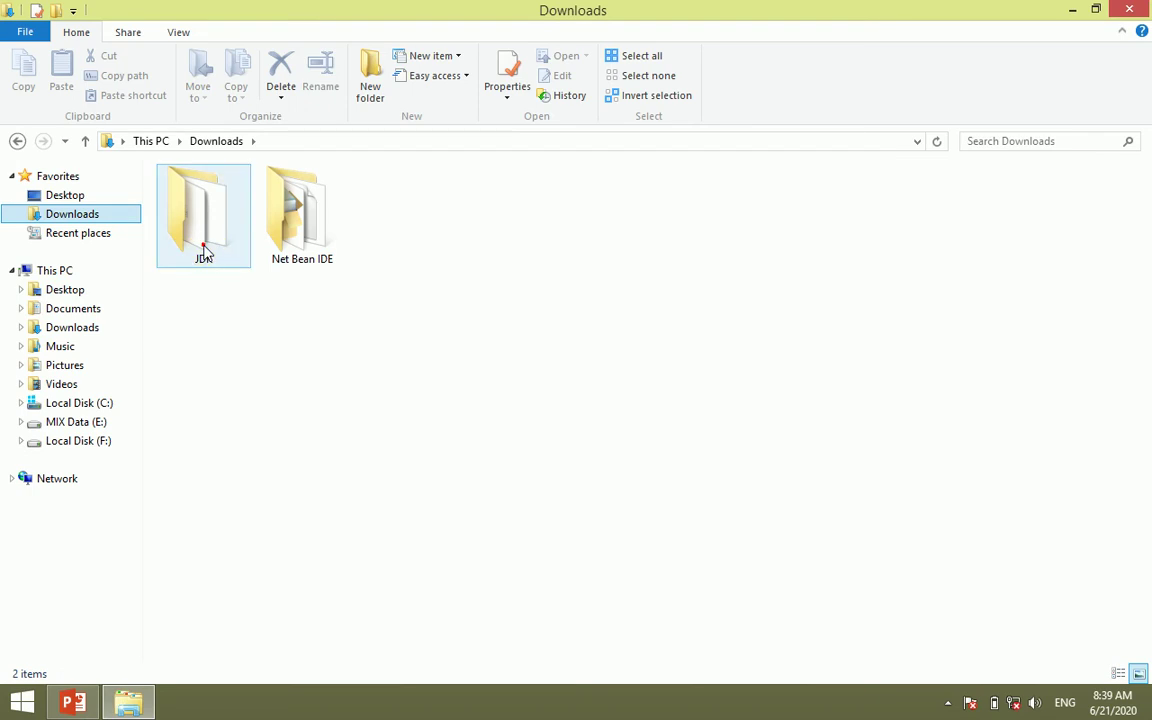
double_click(204, 252)
drag(226, 437, 463, 283)
click(447, 338)
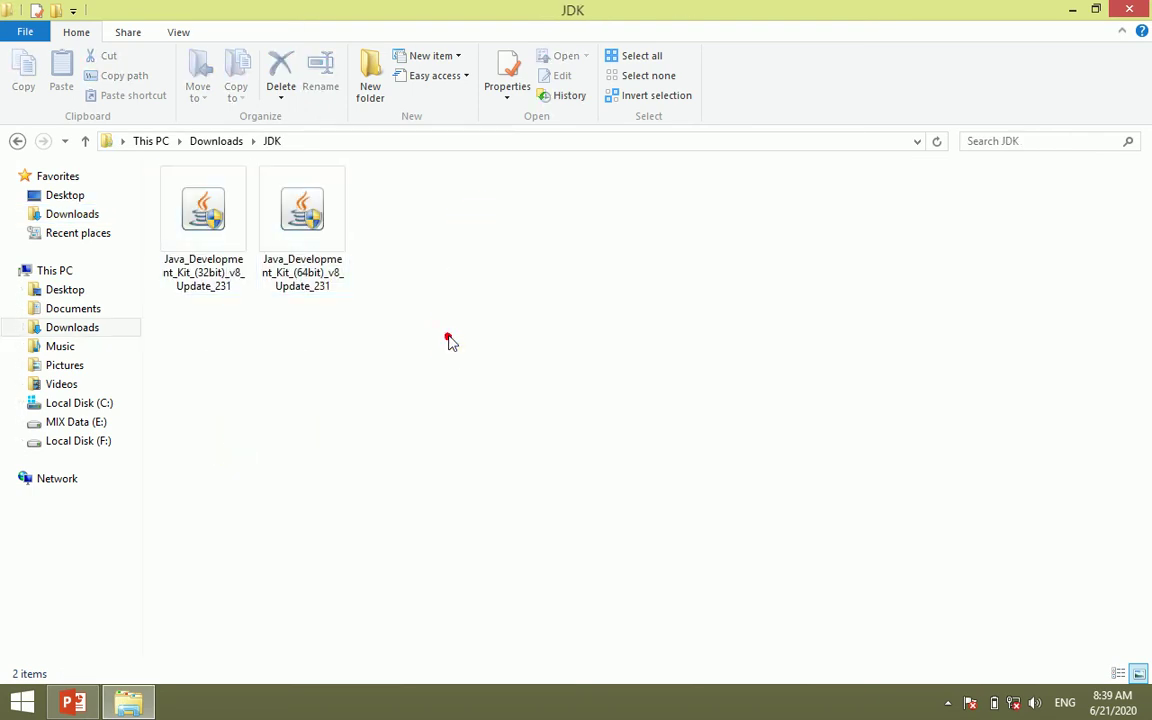
drag(188, 338, 204, 225)
drag(295, 350, 310, 215)
click(399, 246)
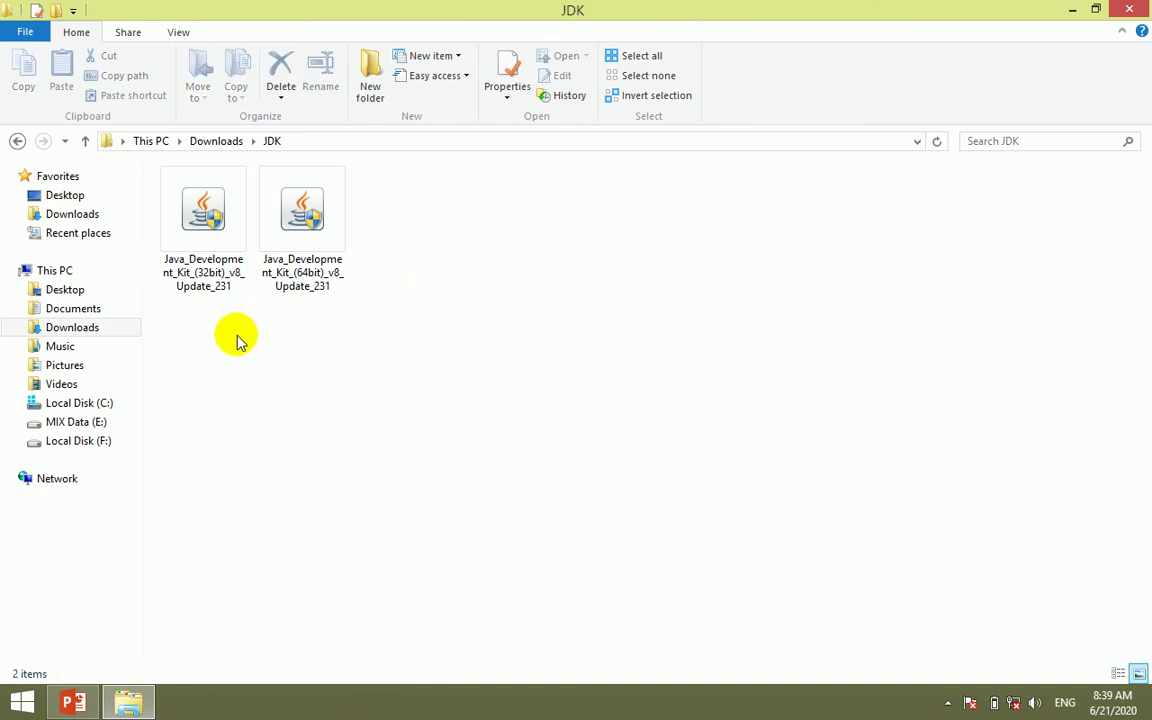
Step: Launch the Java_Development_Kit_(32bit)_v8_Update_231 installer and proceed to its custom setup options
click(206, 285)
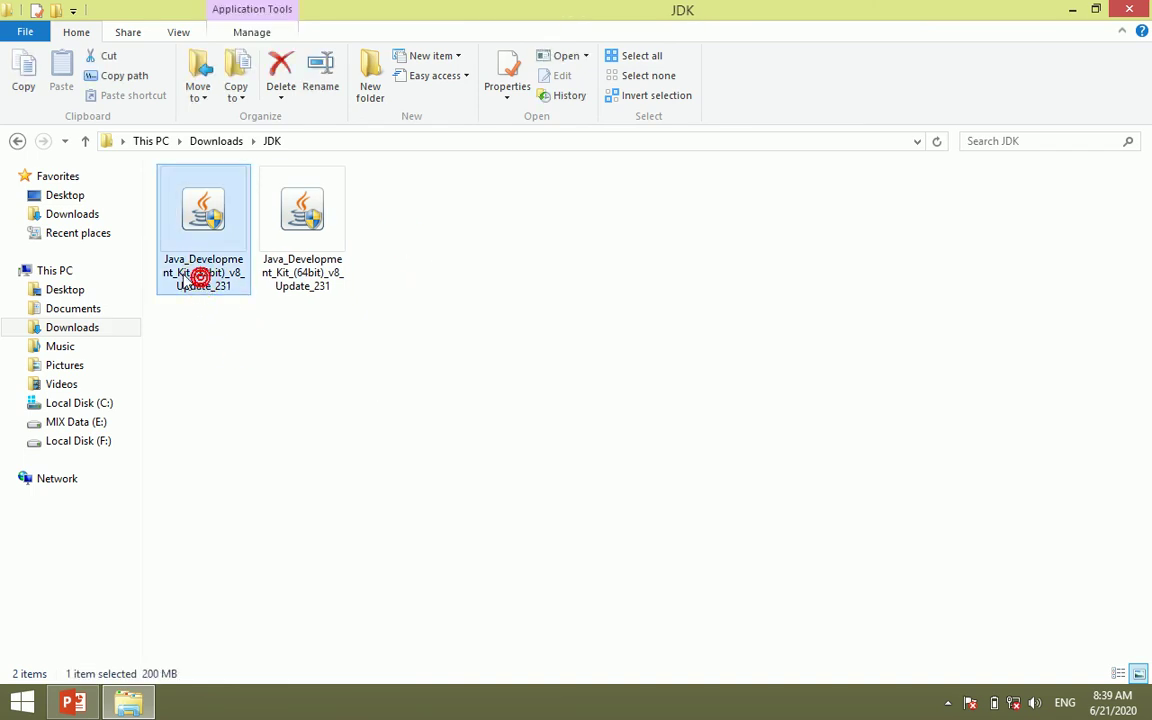
right_click(204, 222)
click(243, 225)
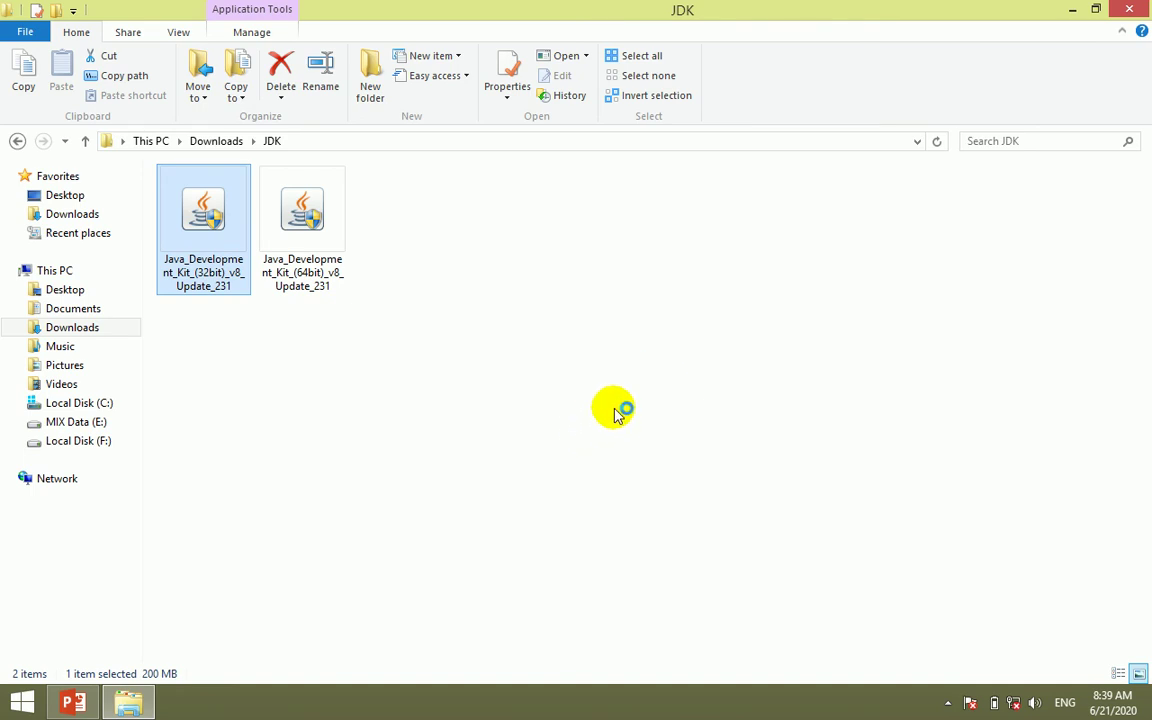
drag(692, 200, 700, 164)
click(752, 480)
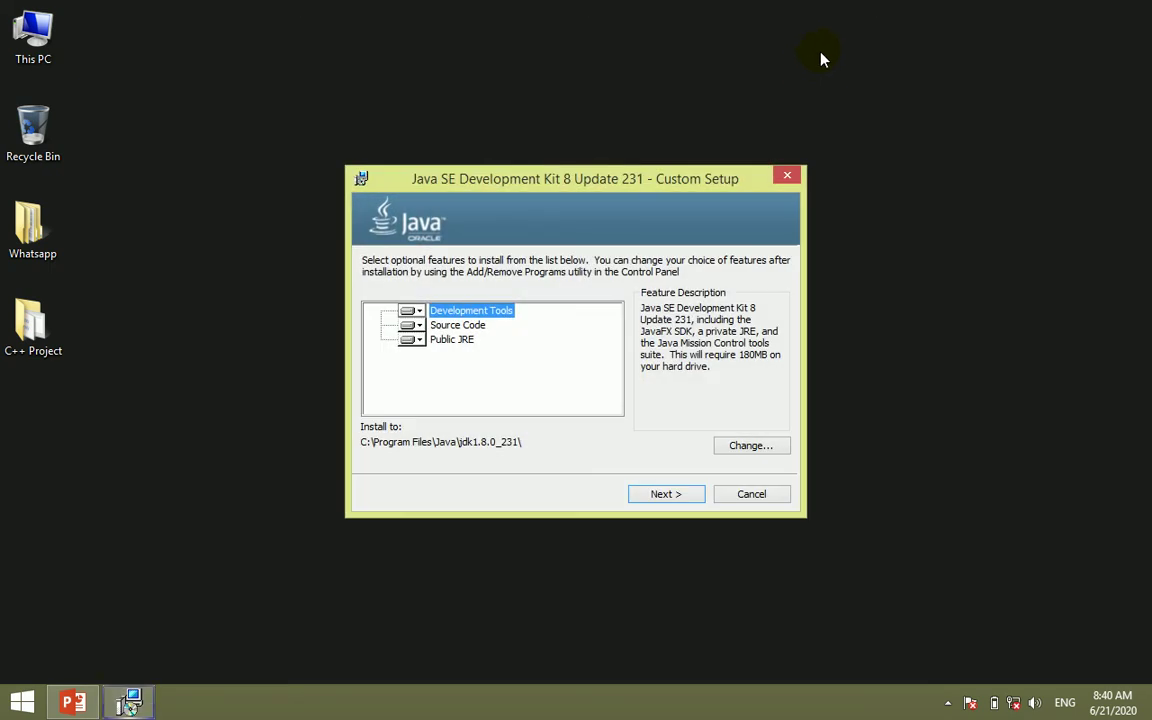
Step: Install the JDK with the default features and the JRE to C:\Program Files\Java\jre1.8.0_231, closing the installer once it finishes
click(656, 492)
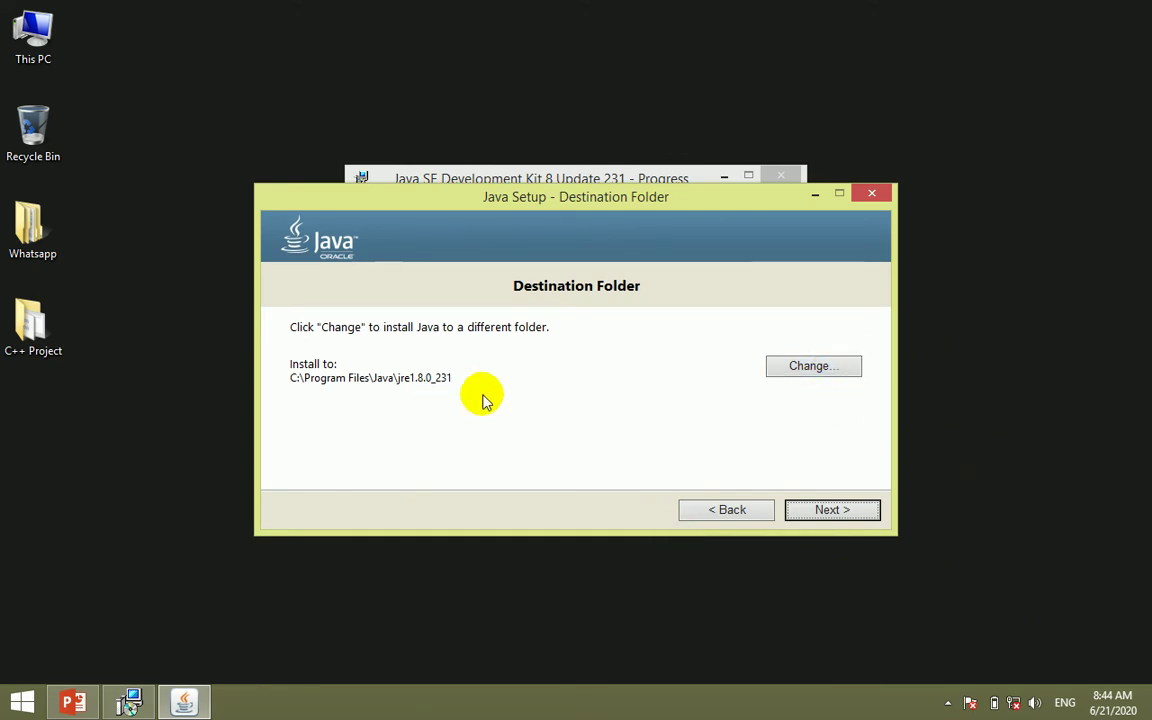
click(818, 515)
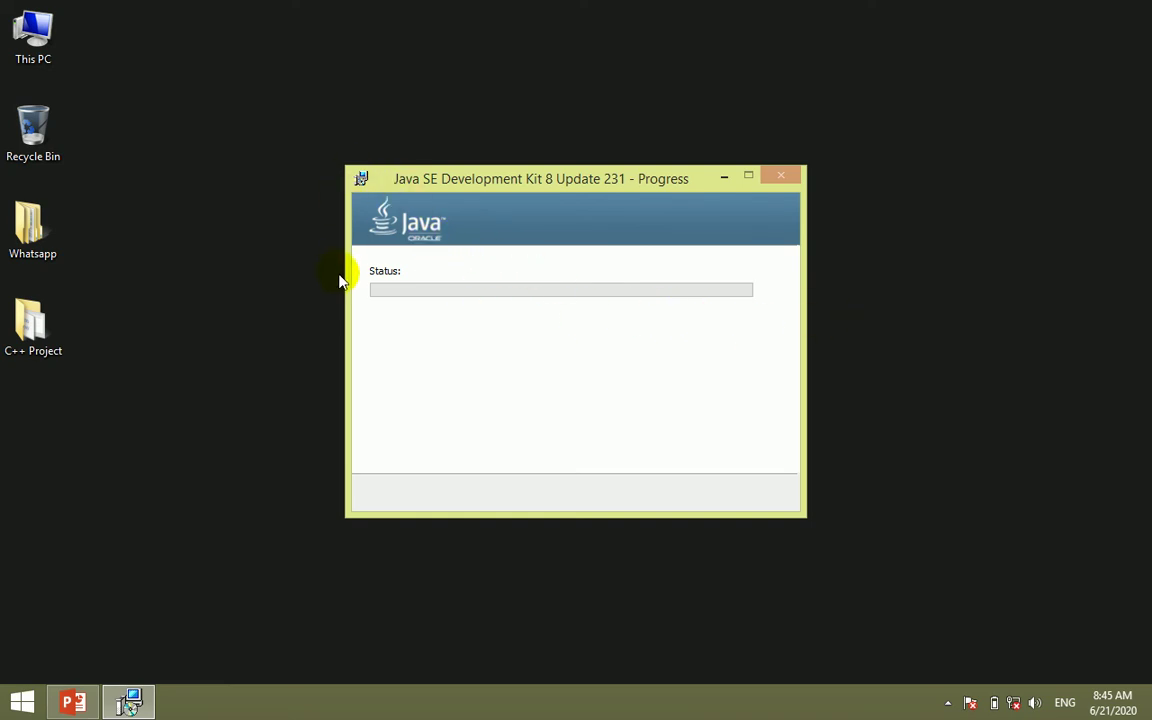
click(322, 339)
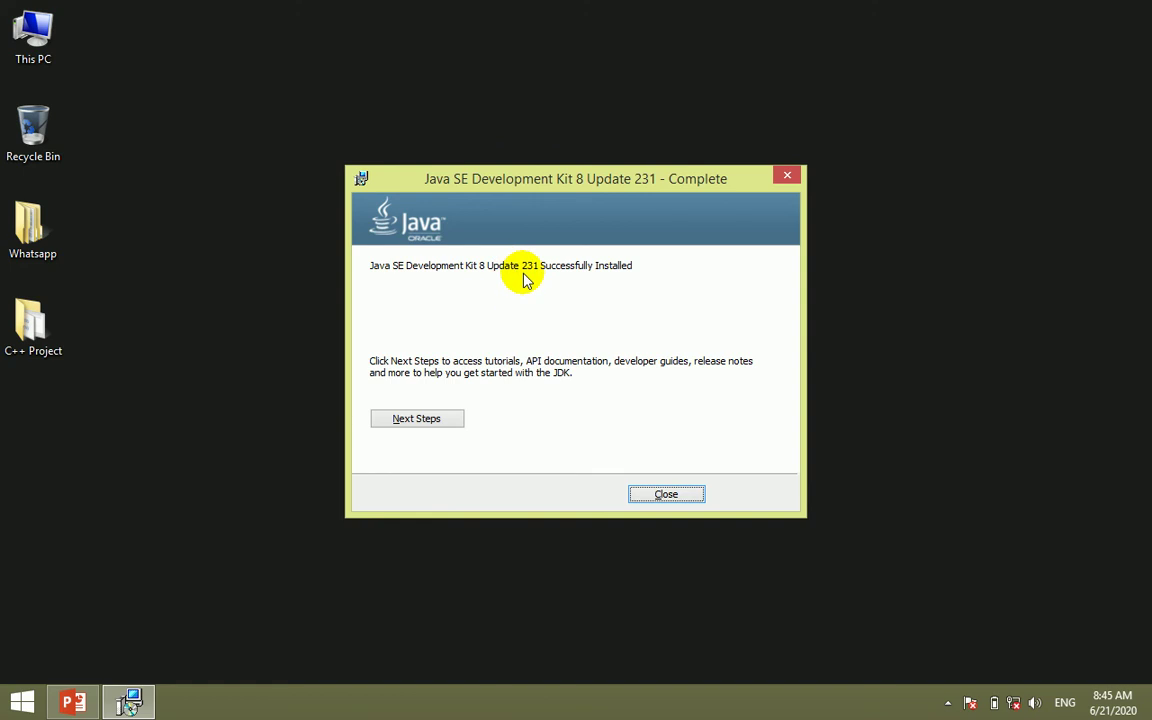
click(659, 494)
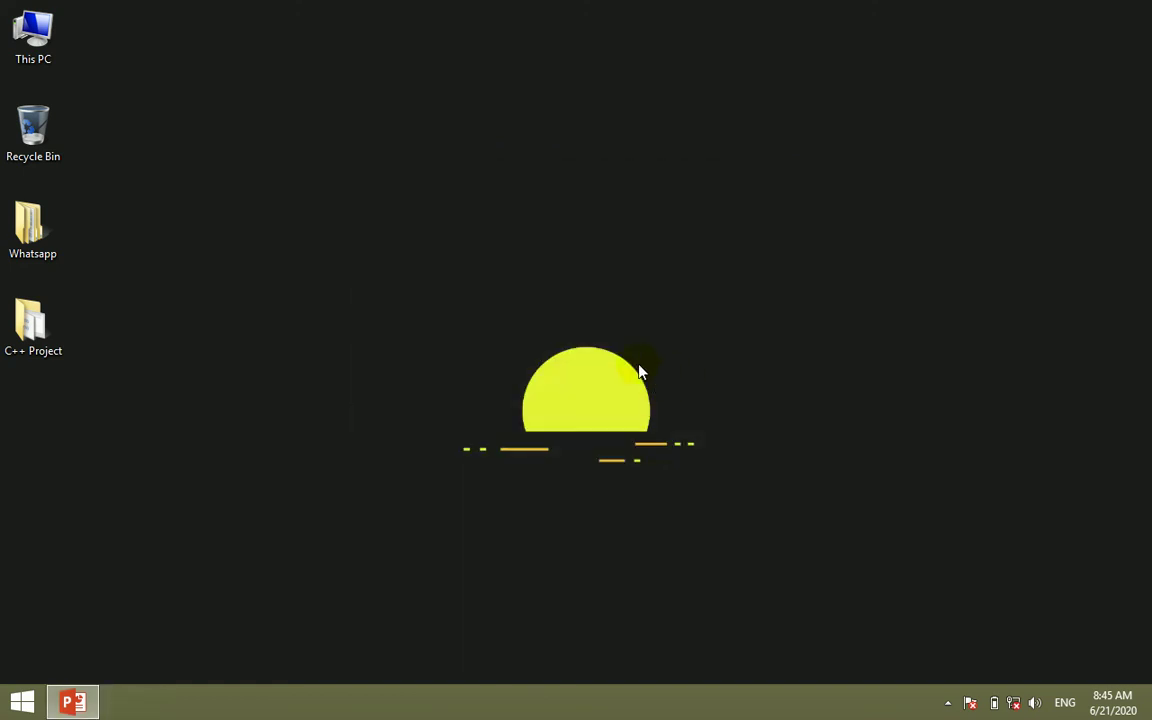
Step: Run the java command in a new command prompt and examine its usage output in an enlarged window
right_click(20, 704)
click(162, 642)
drag(239, 505, 527, 263)
click(450, 406)
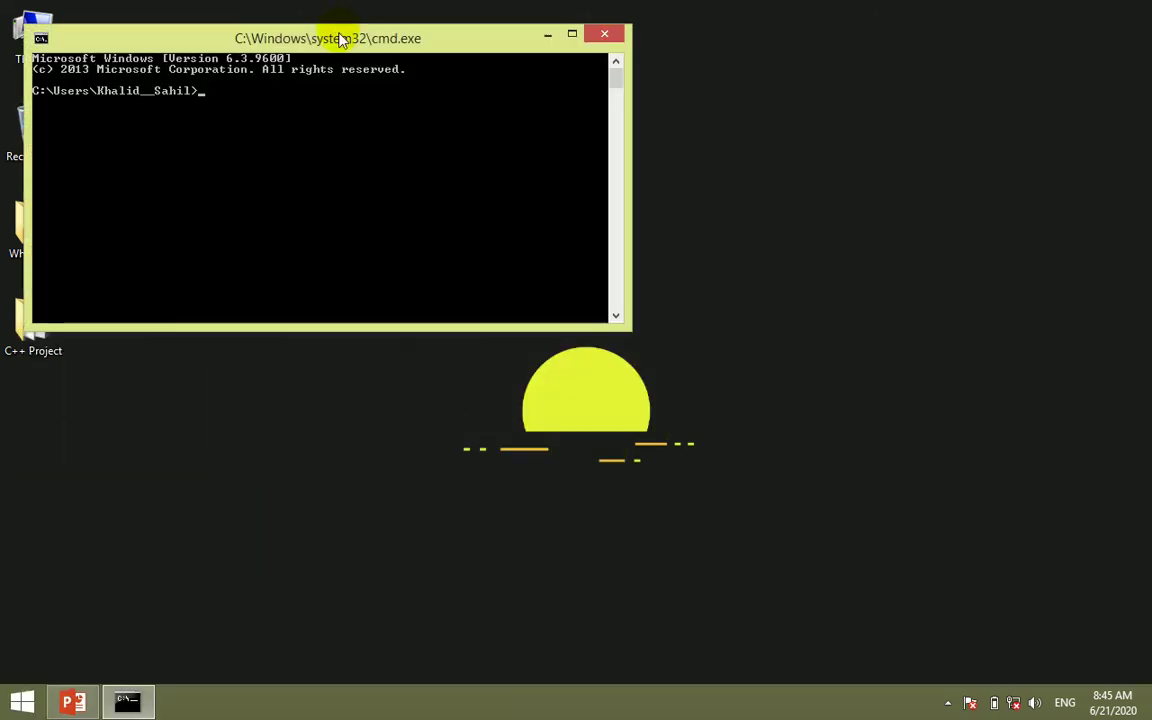
drag(340, 38, 550, 109)
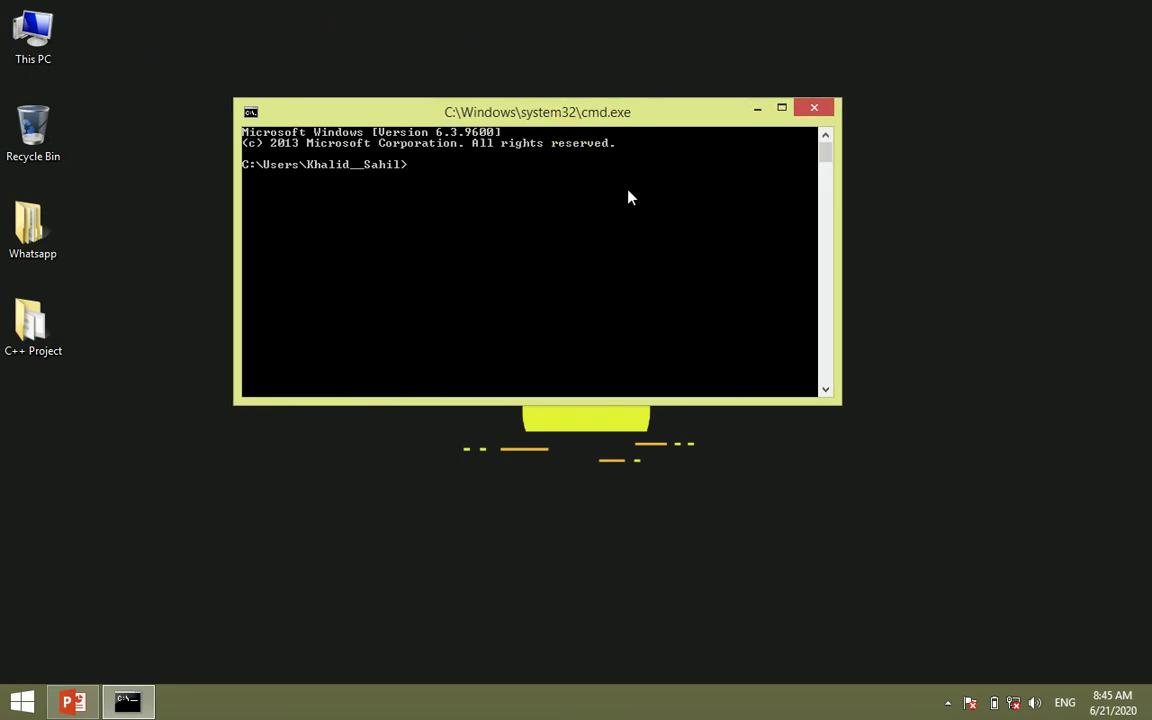
text(java)
key(Return)
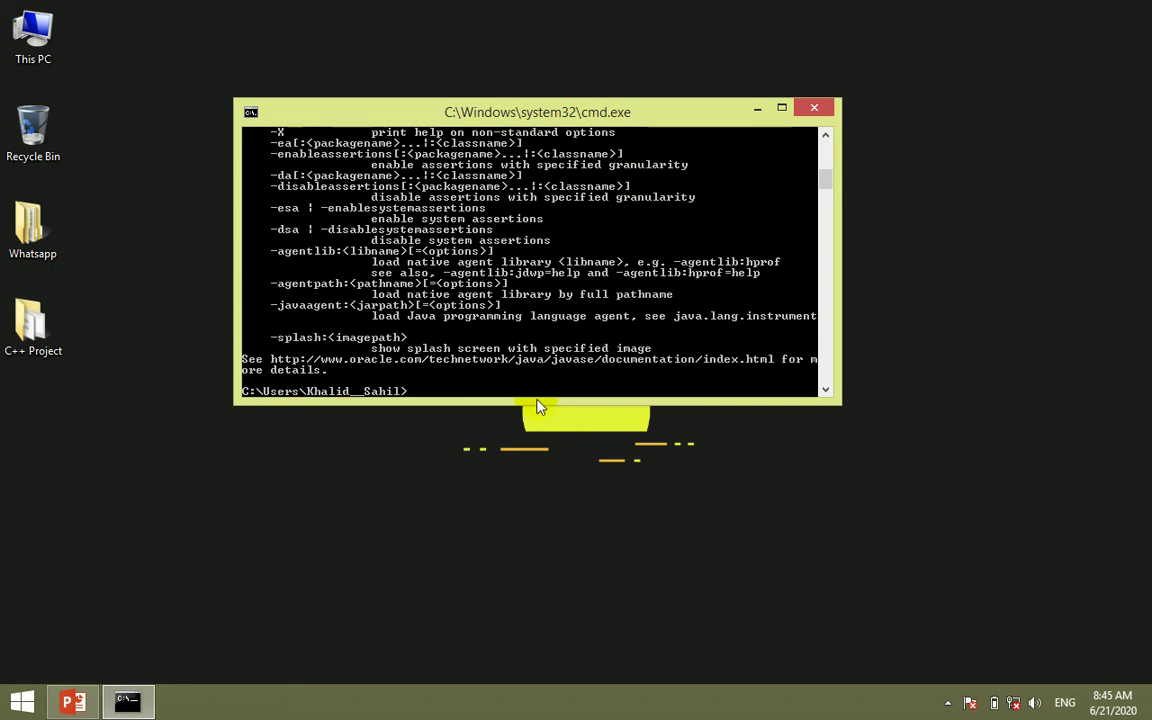
drag(538, 402, 537, 587)
scroll(506, 410, up, 15)
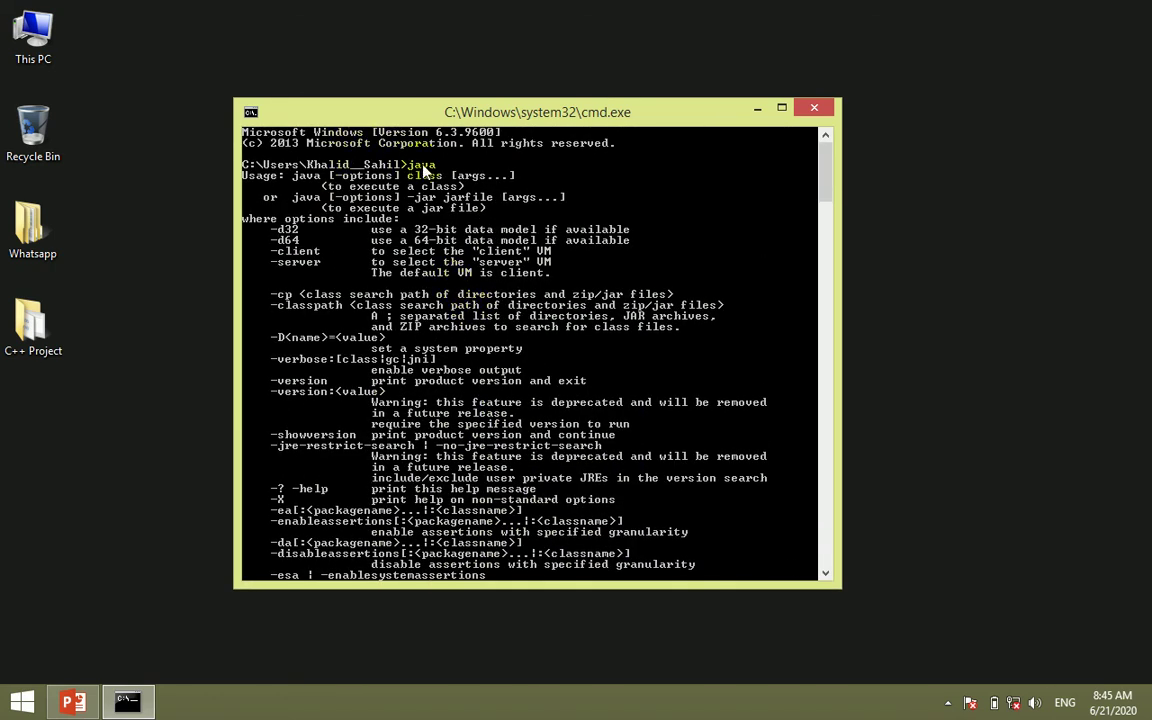
scroll(418, 458, down, 10)
scroll(420, 440, up, 10)
scroll(604, 213, down, 10)
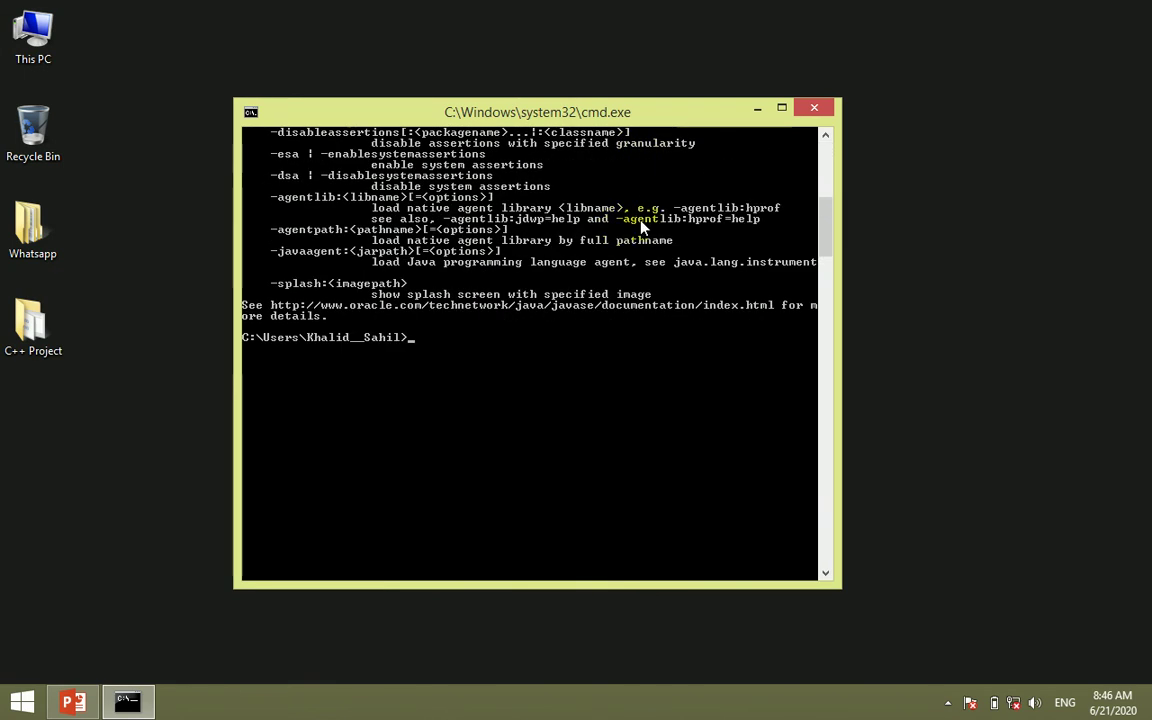
Step: Run javac to check whether the Java compiler is reachable, and close the command prompt
drag(622, 128, 609, 82)
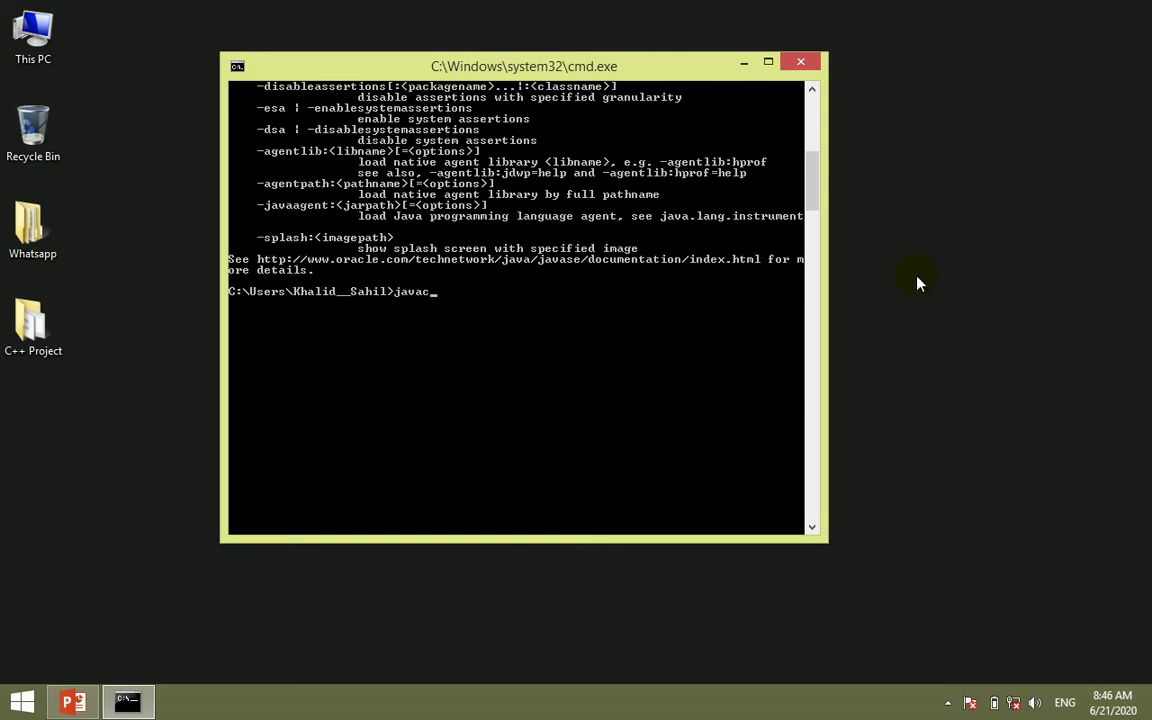
key(Return)
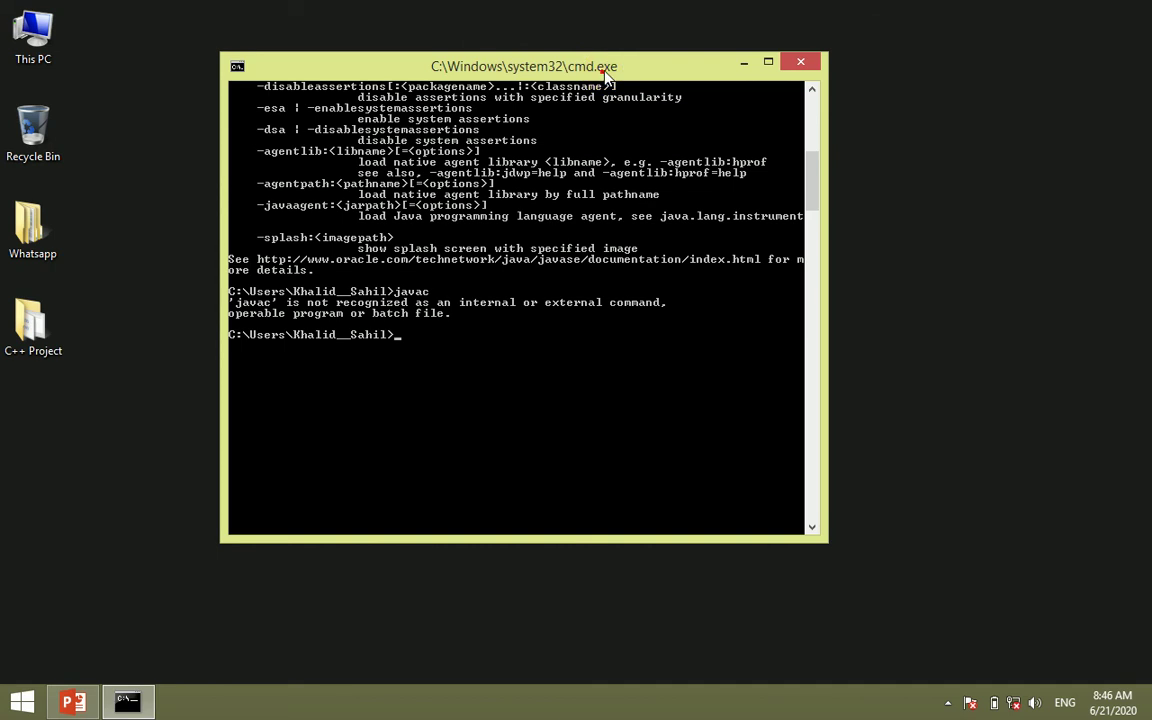
drag(548, 64, 563, 64)
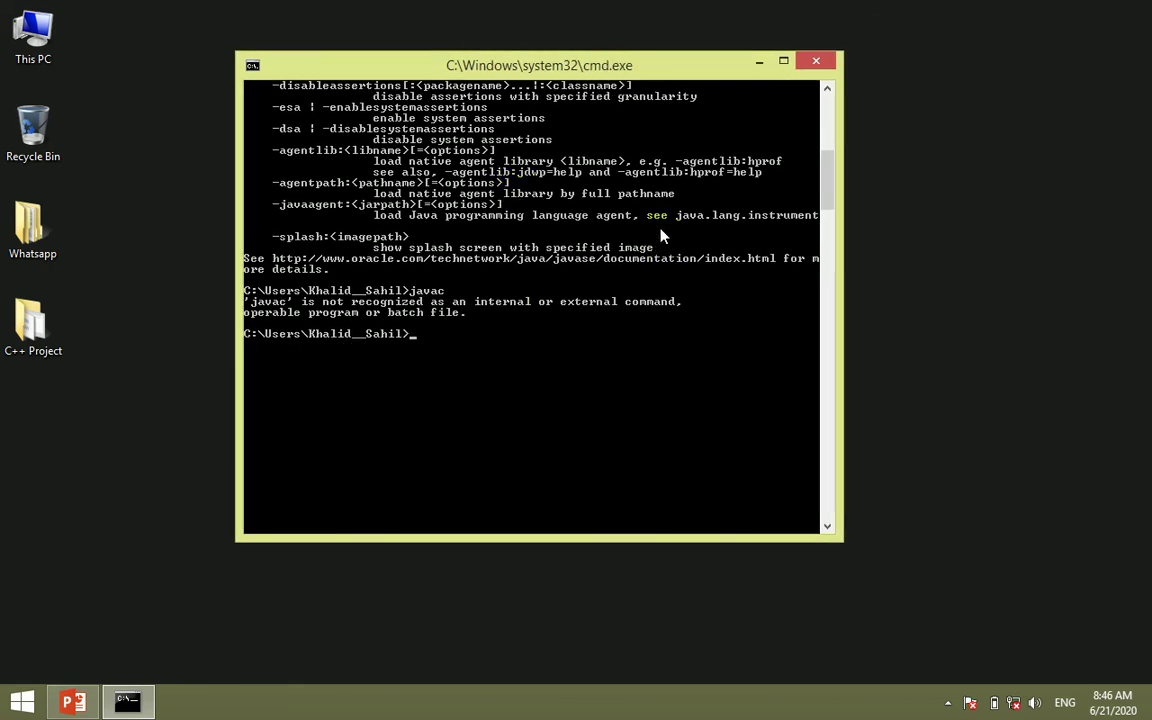
click(813, 63)
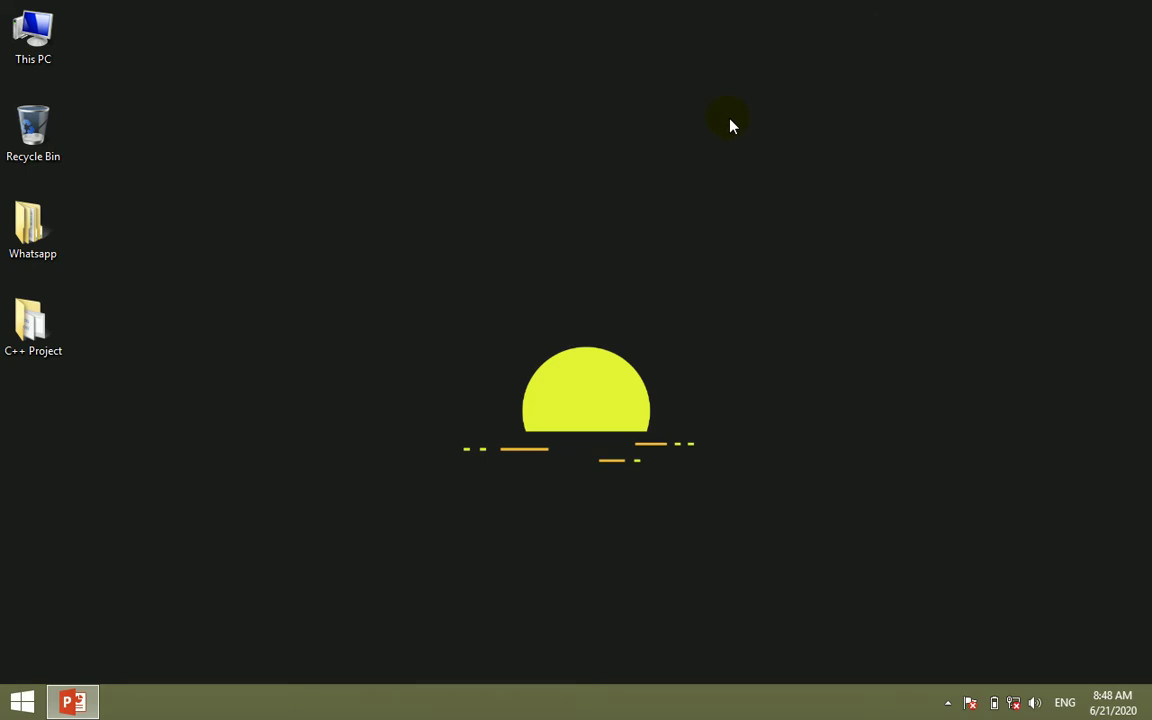
Step: Open the JDK's bin folder at C:\Program Files\Java\jdk1.8.0_231\bin
double_click(36, 34)
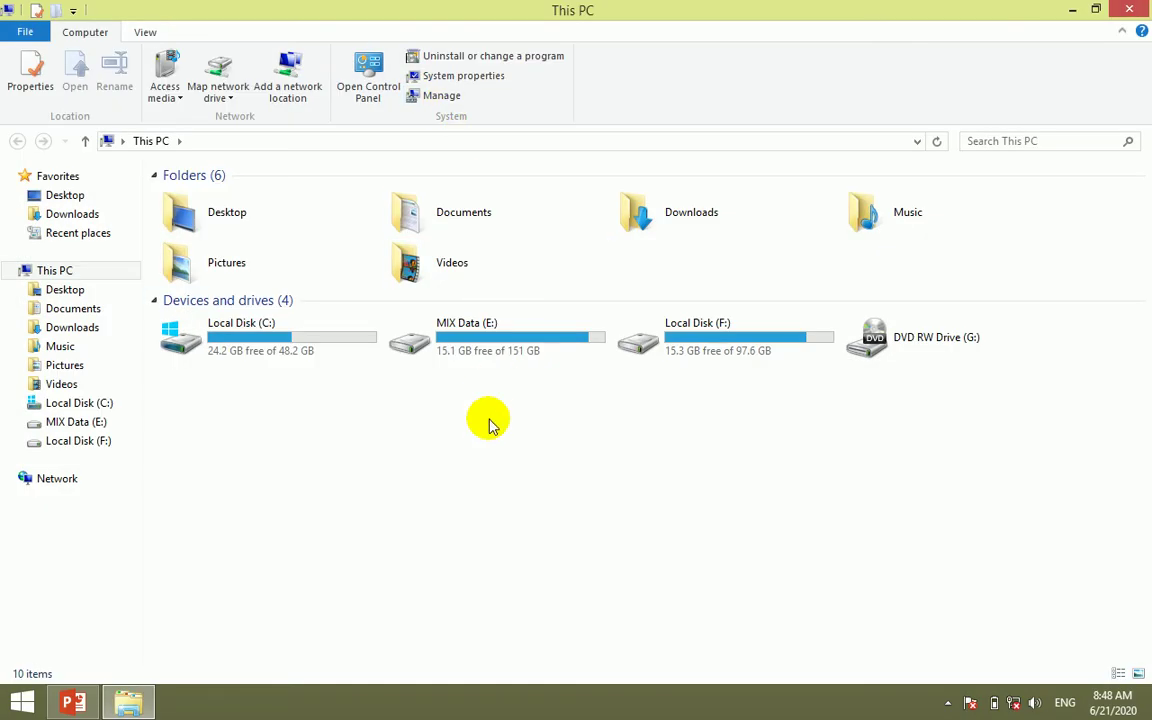
double_click(259, 342)
double_click(412, 262)
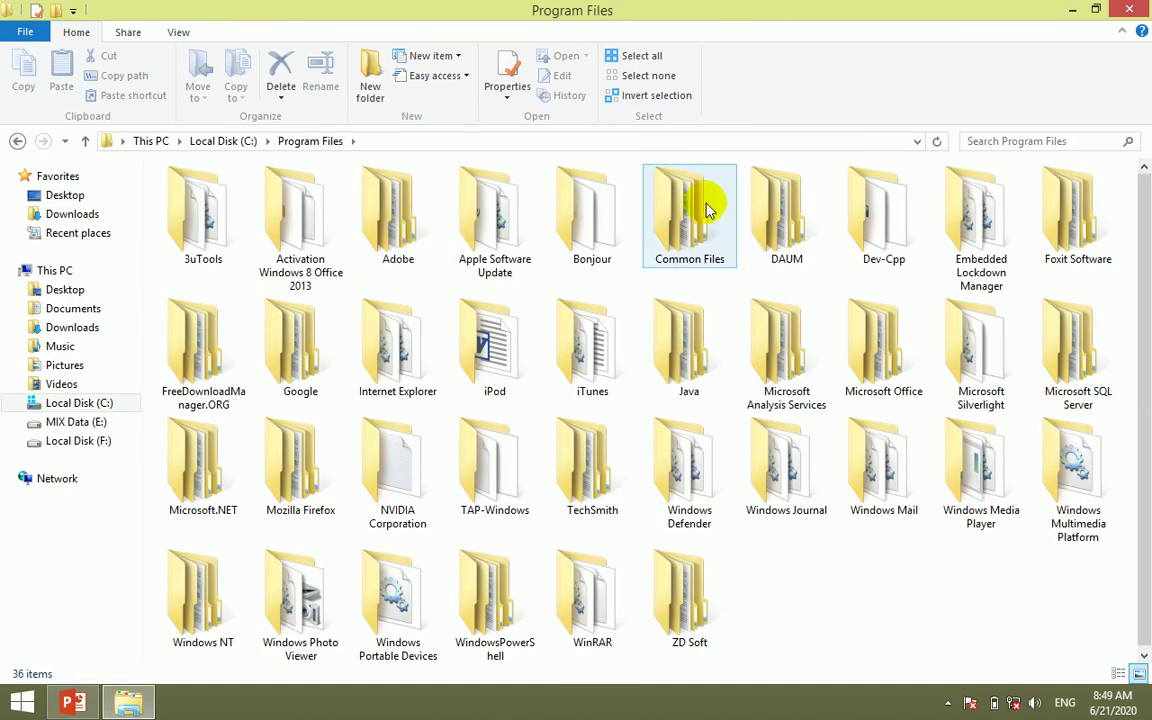
double_click(687, 362)
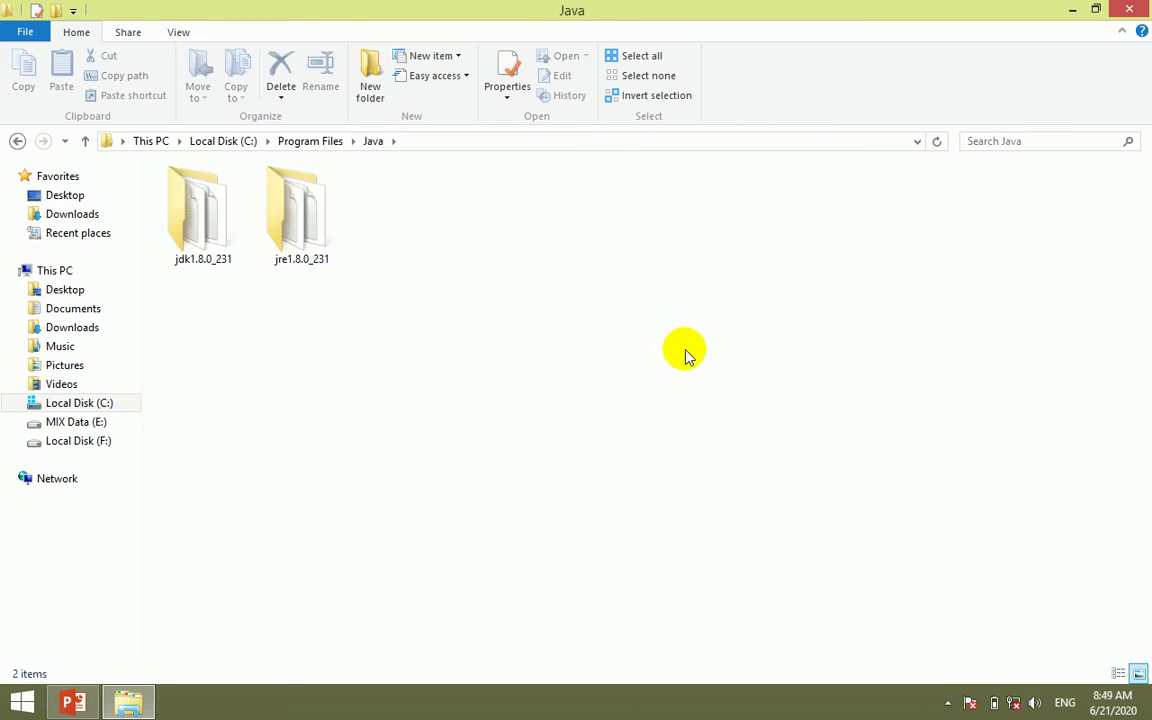
drag(203, 334, 350, 225)
click(385, 310)
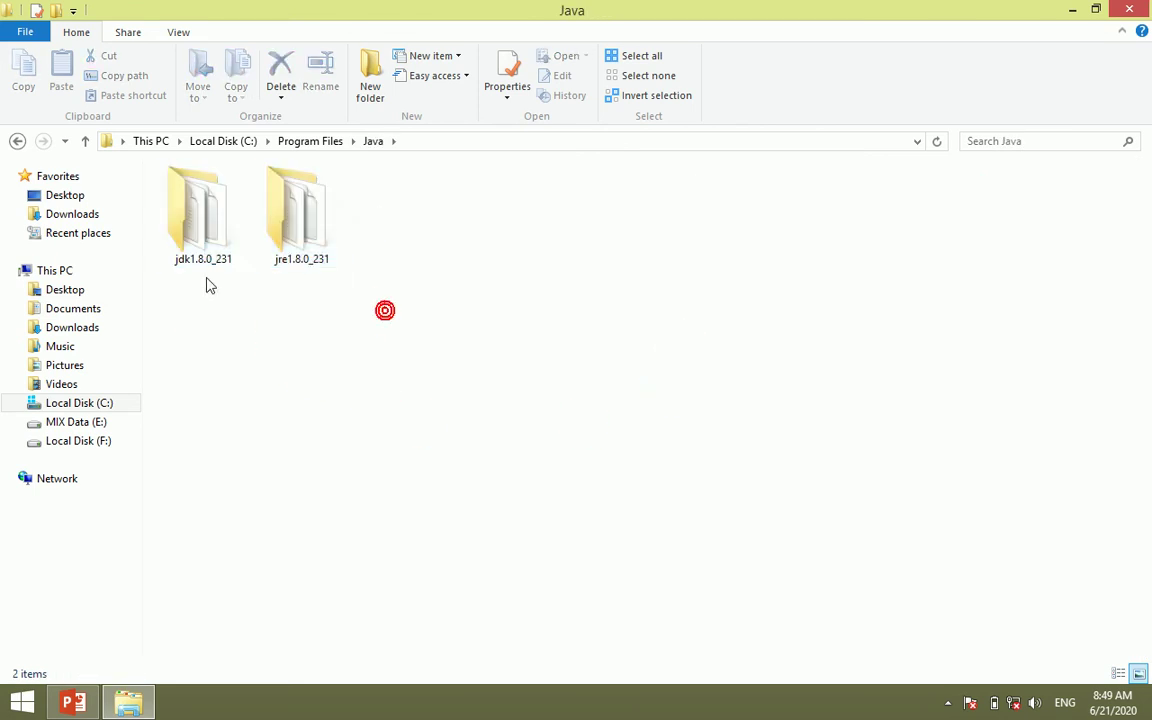
click(290, 272)
click(205, 266)
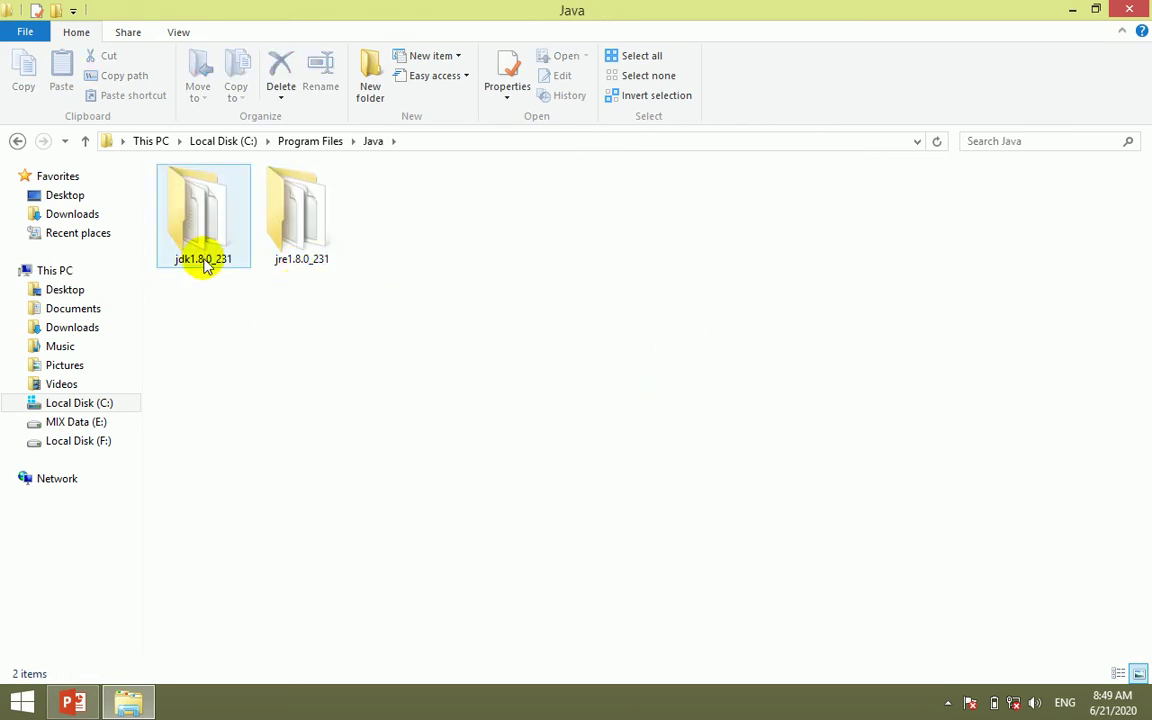
click(190, 236)
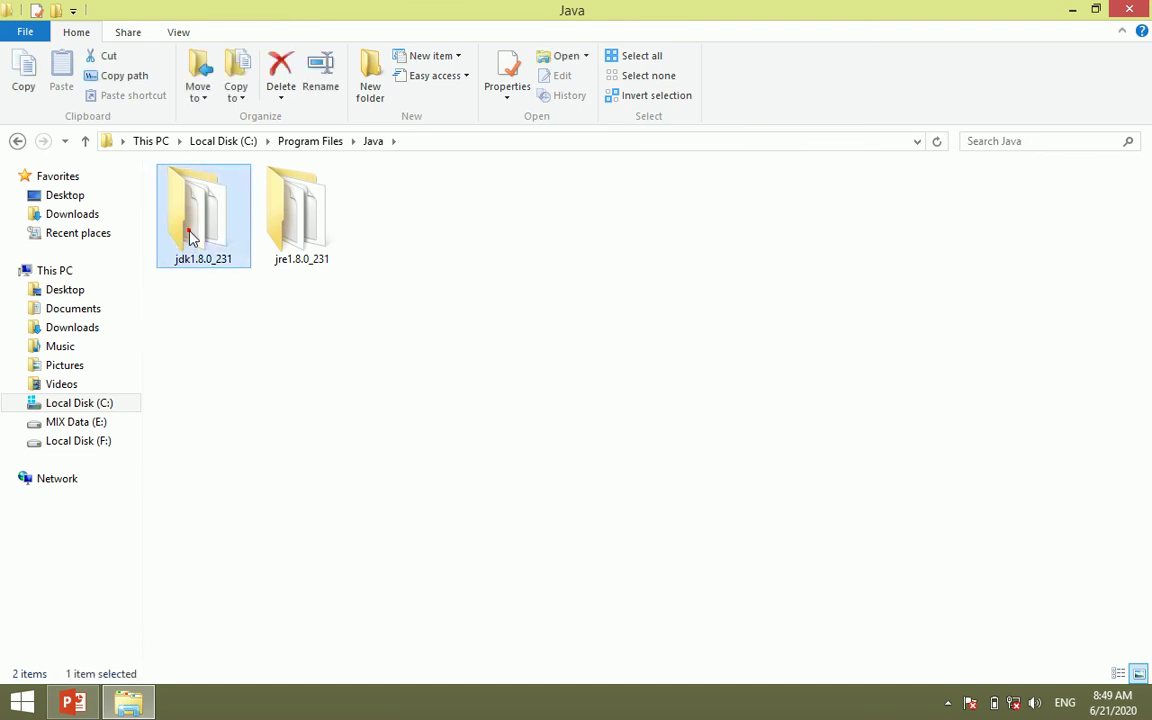
double_click(190, 236)
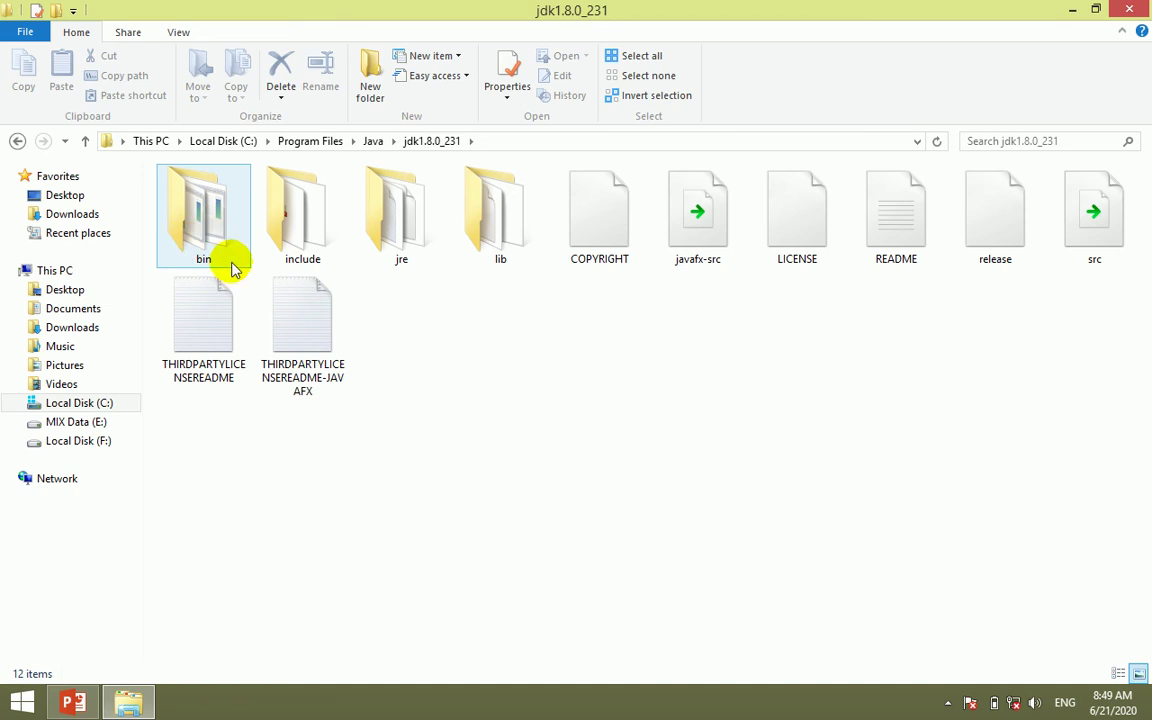
double_click(208, 222)
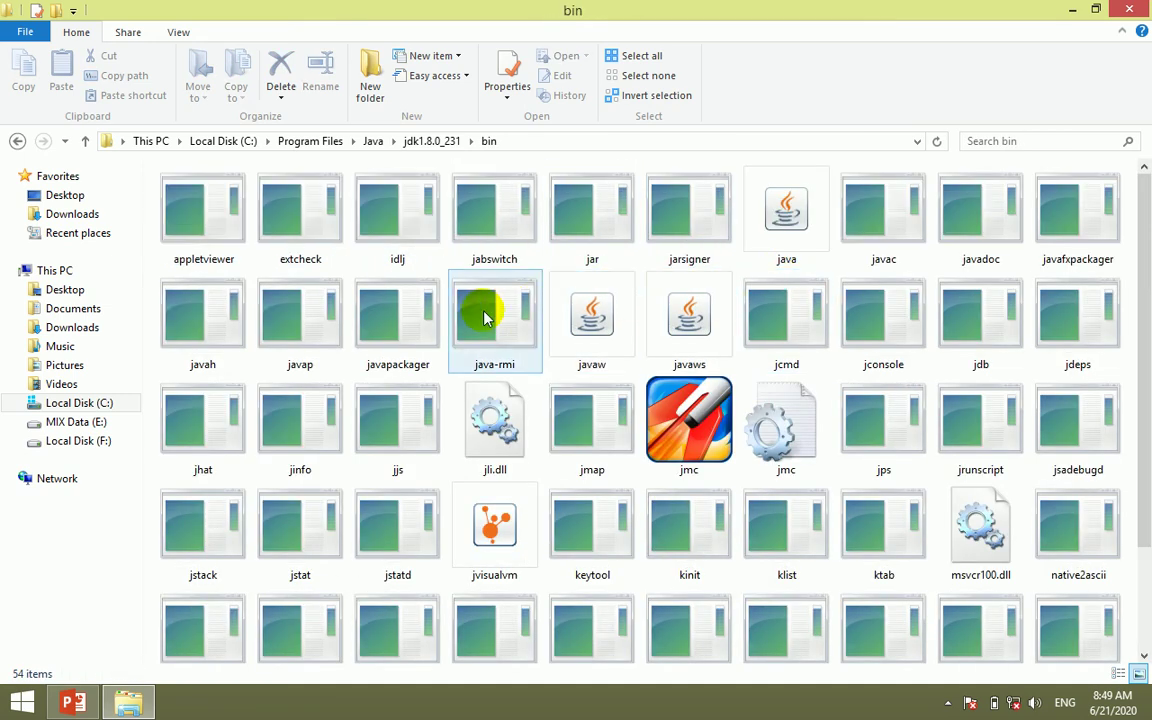
Step: Copy the location path C:\Program Files\Java\jdk1.8.0_231\bin from the appletviewer file's properties and close the folder window
right_click(219, 231)
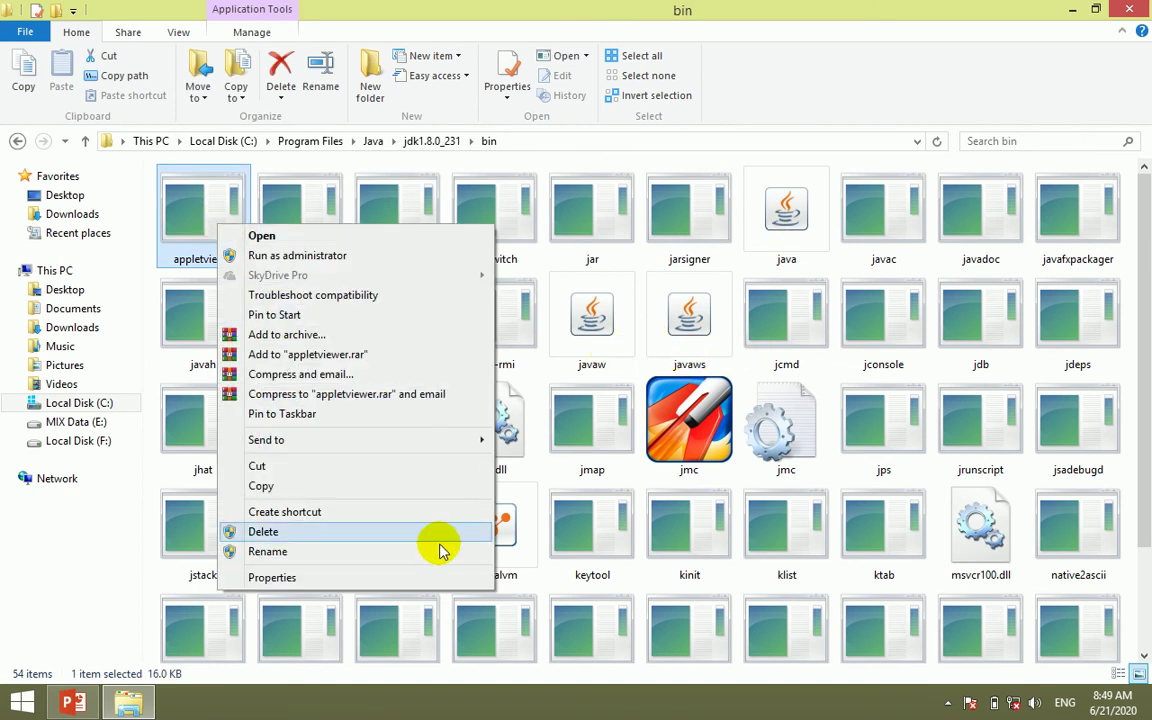
click(356, 580)
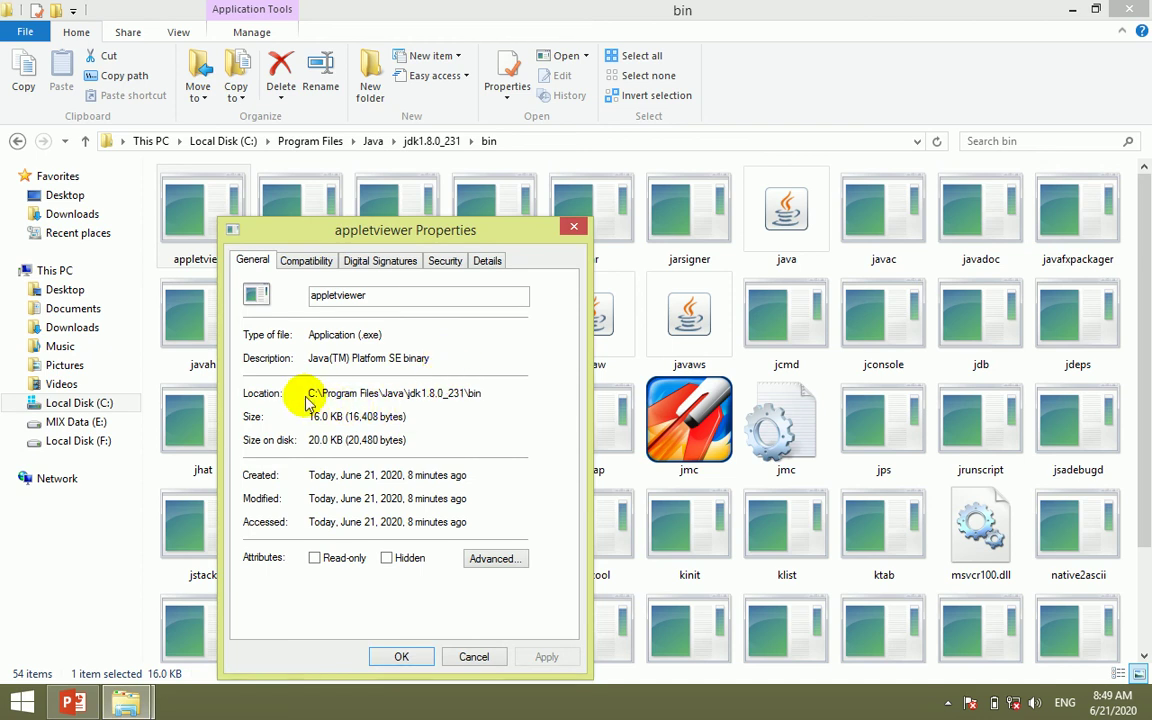
drag(486, 393, 305, 392)
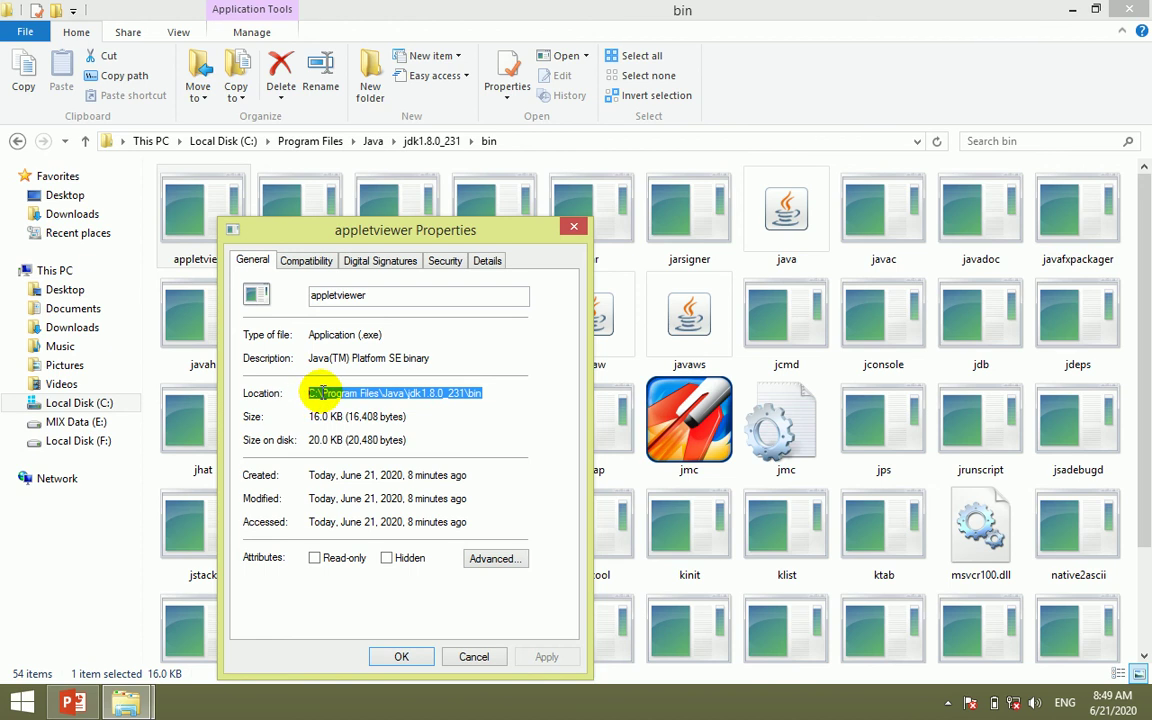
right_click(320, 392)
click(385, 451)
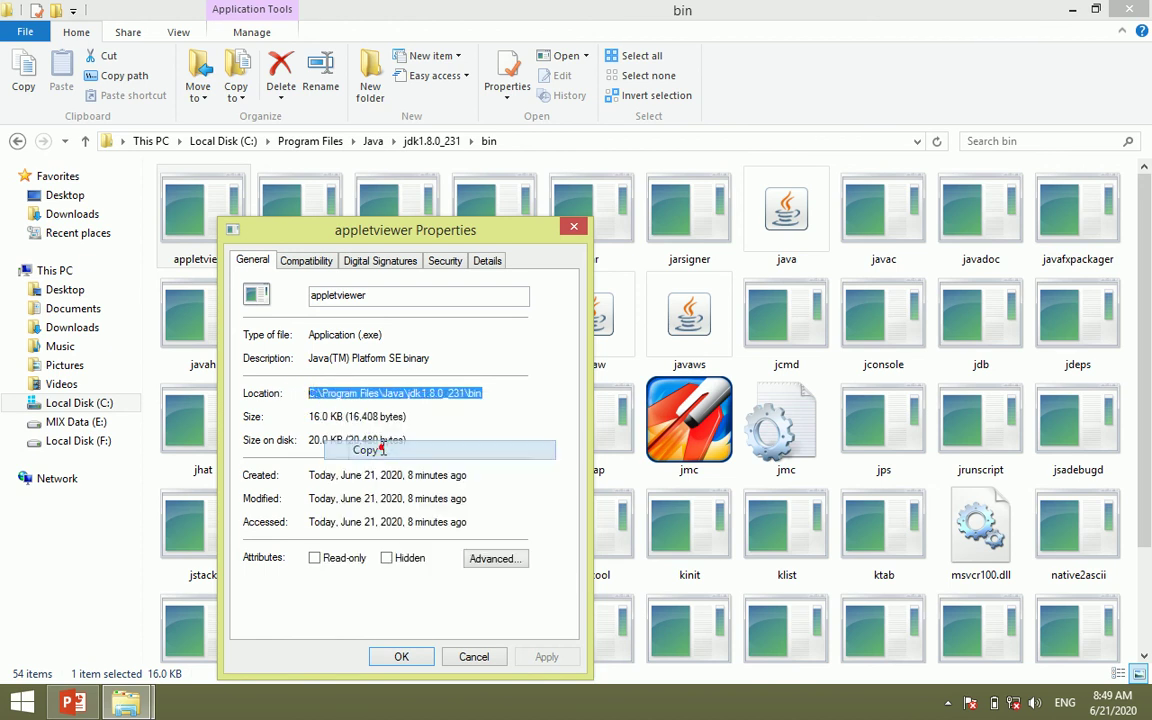
click(404, 657)
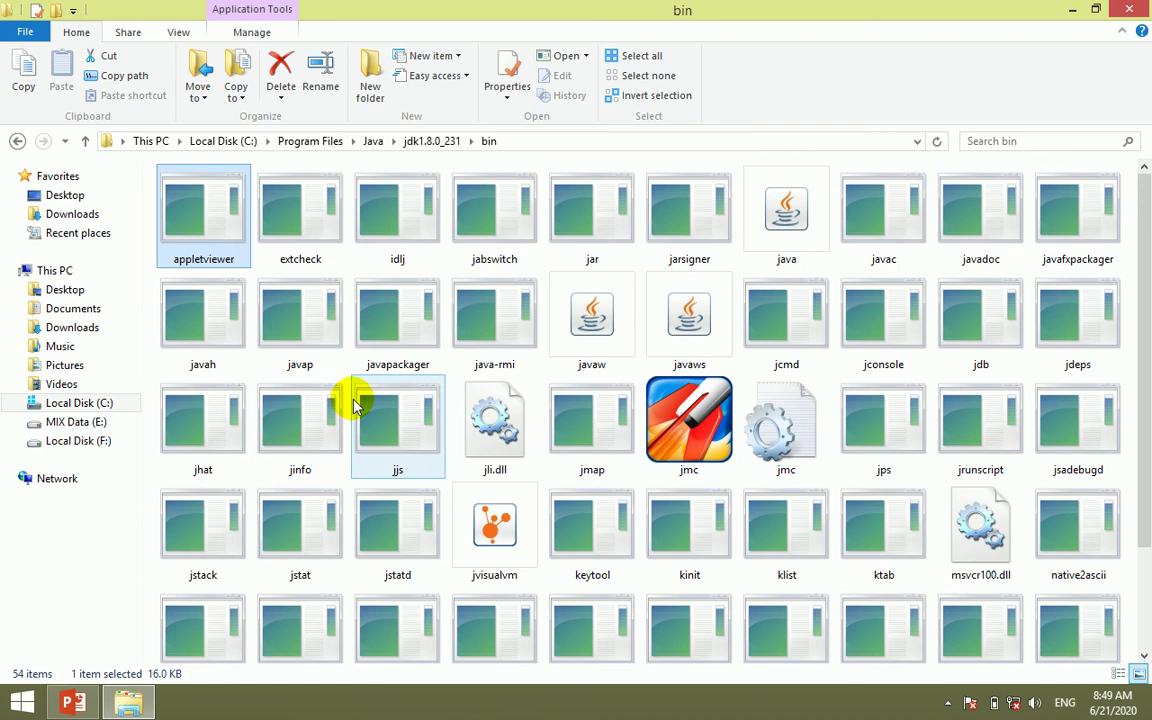
click(1131, 12)
click(944, 160)
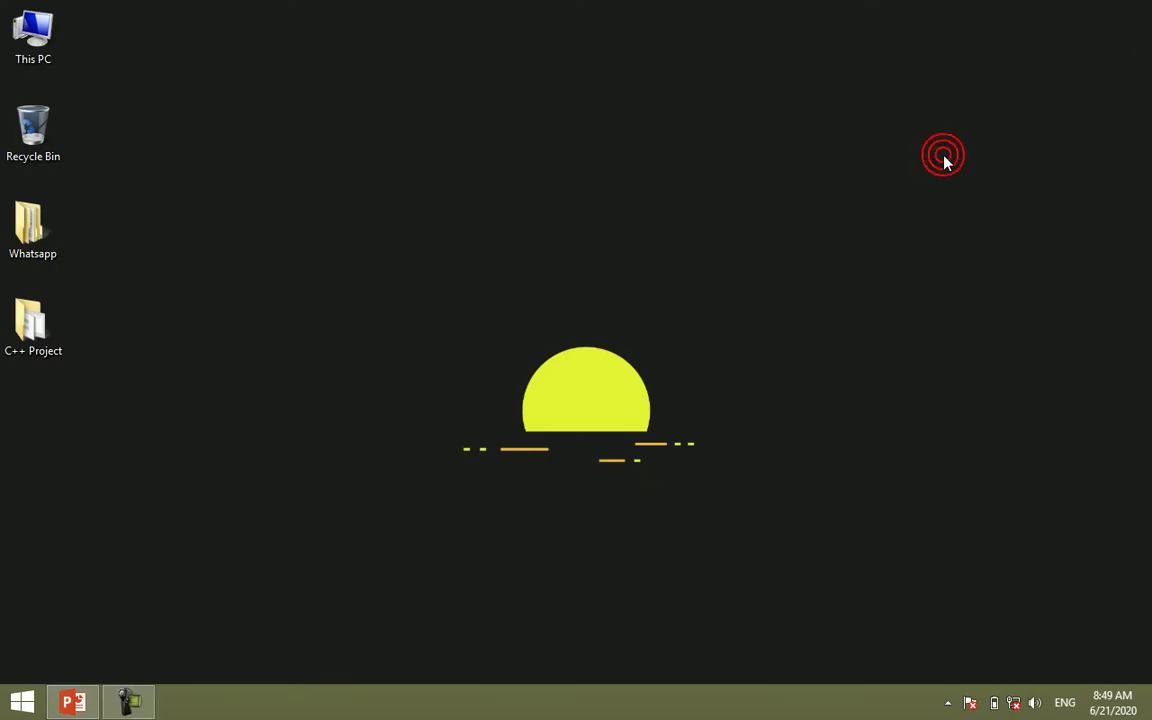
Step: Open the Environment Variables dialog from the computer's advanced system settings
right_click(31, 22)
click(134, 206)
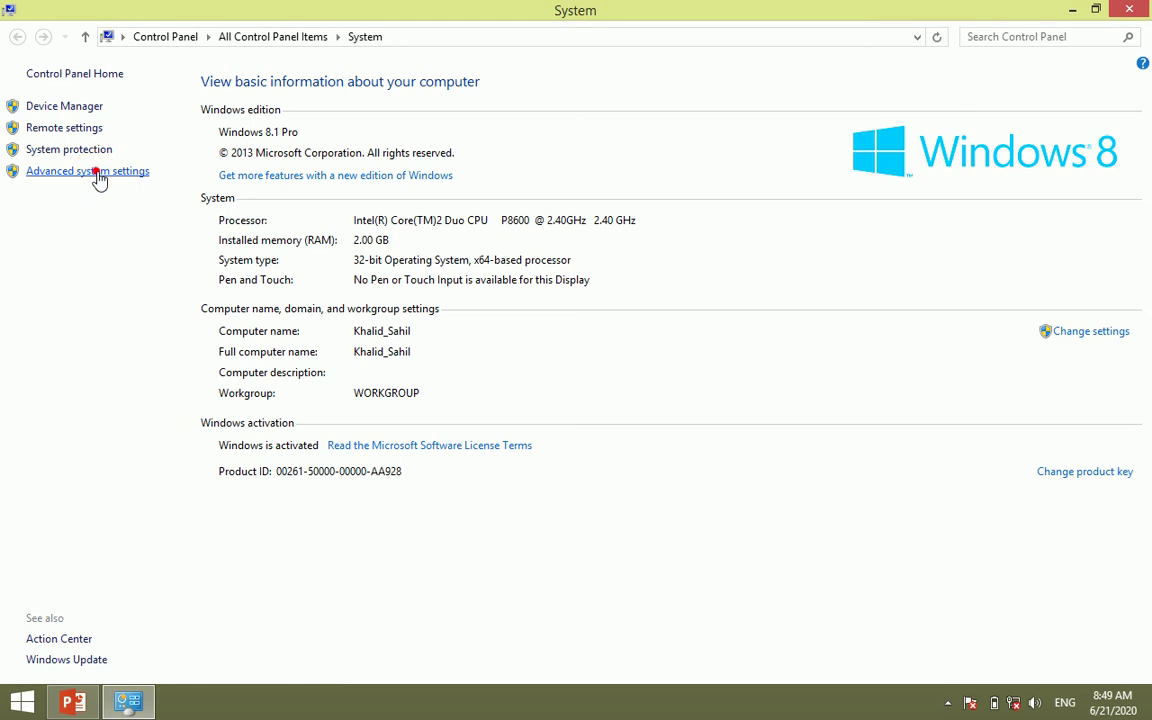
click(101, 172)
drag(248, 116, 545, 111)
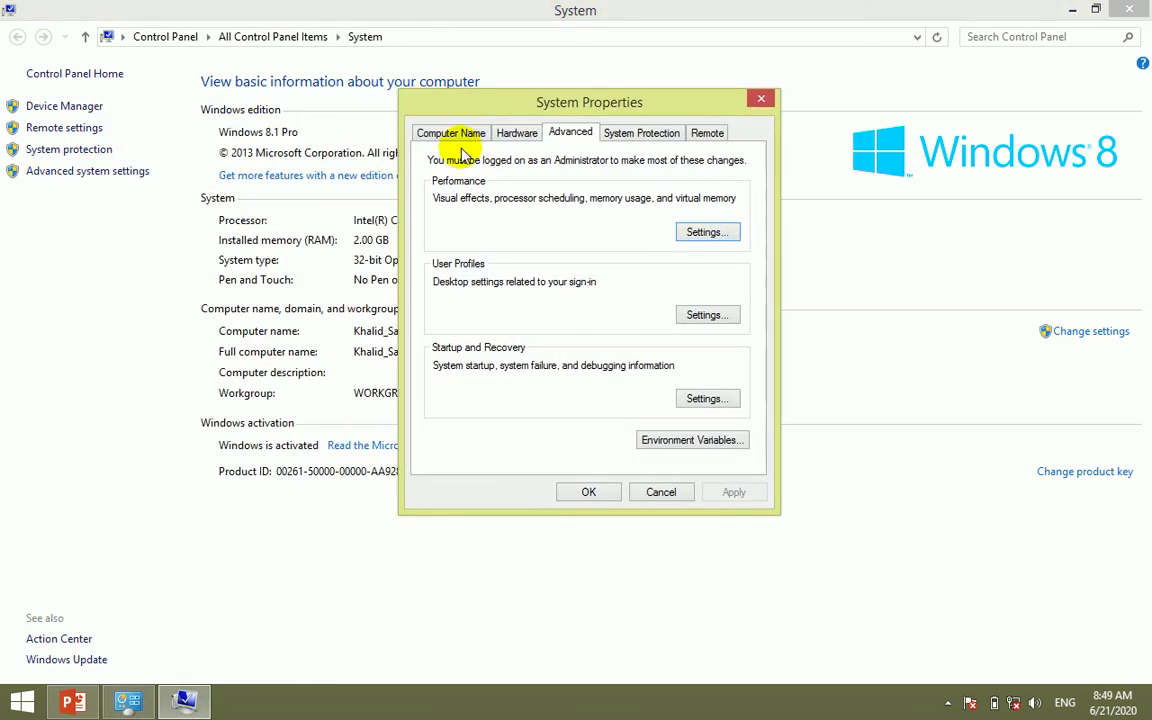
click(440, 135)
click(510, 138)
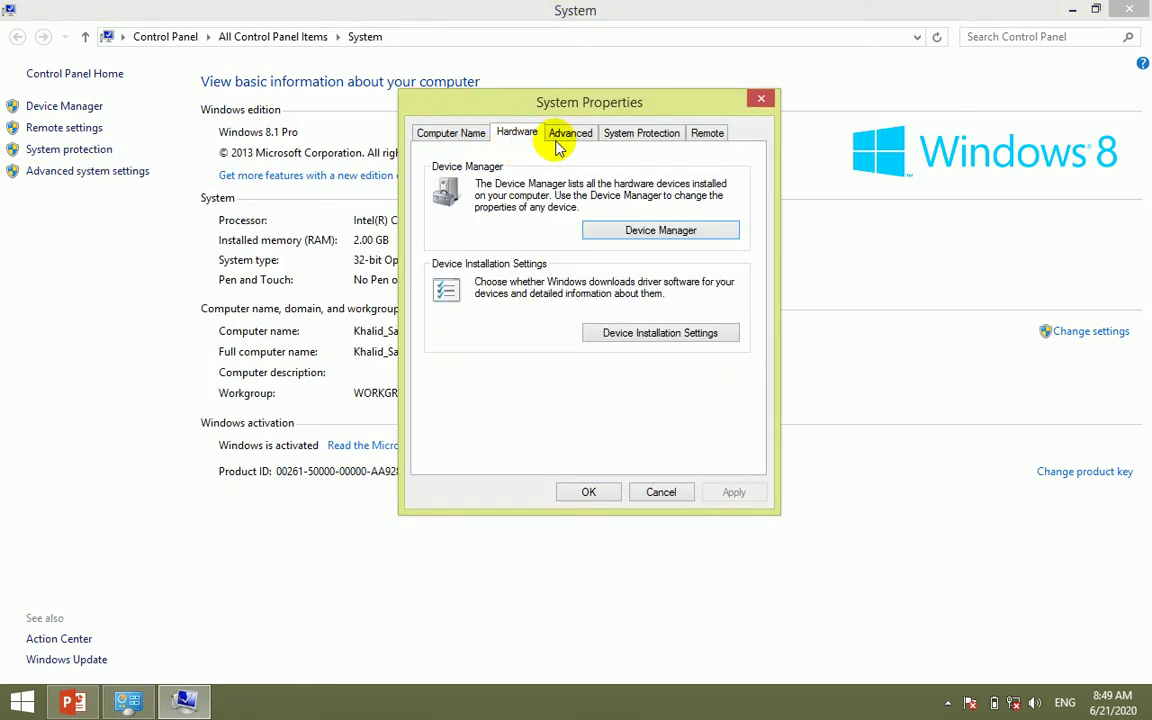
click(567, 136)
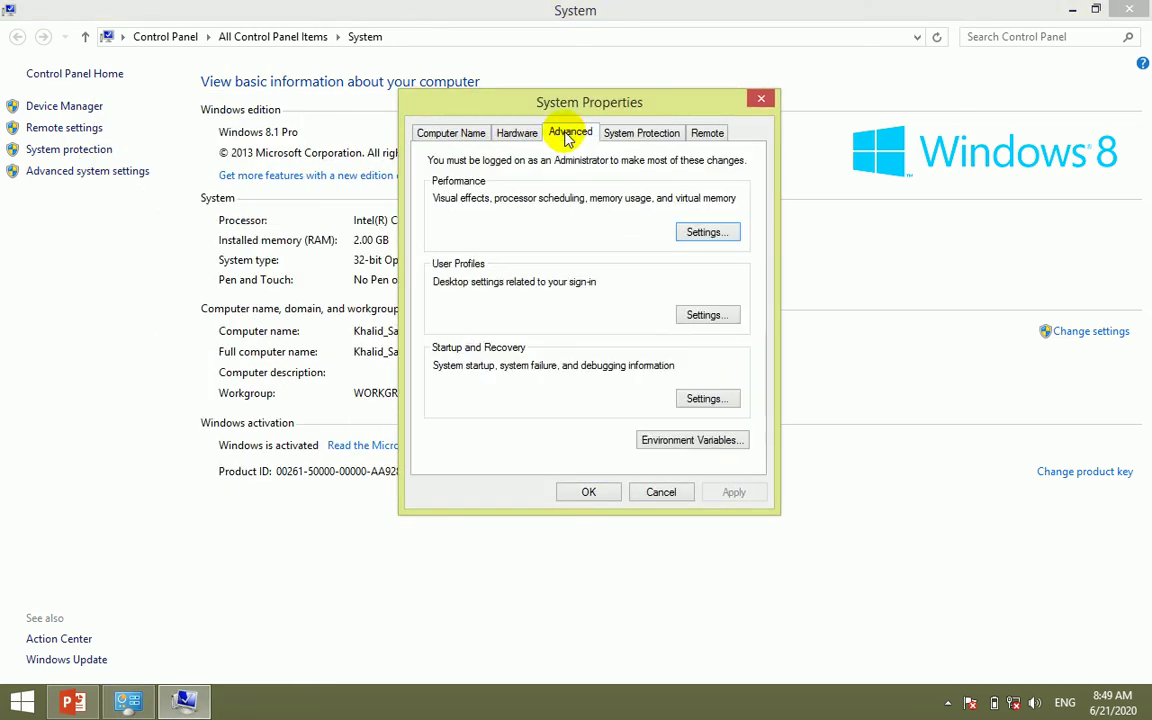
click(692, 443)
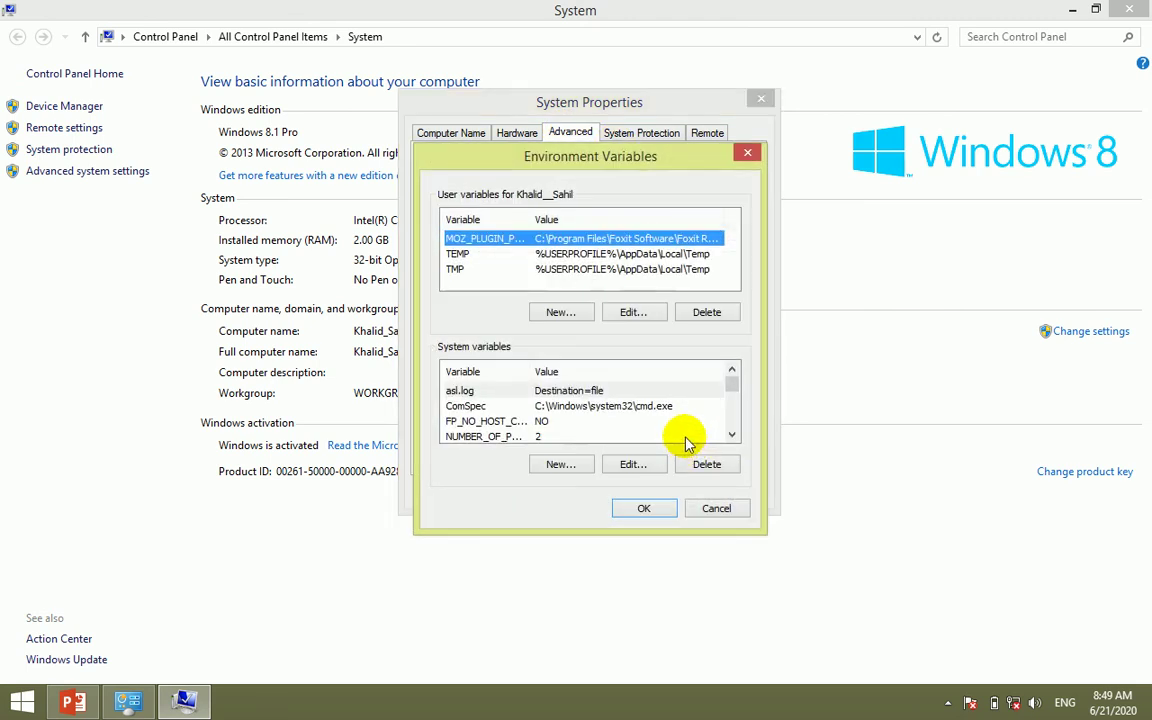
Step: Create a user variable Path with the copied value C:\Program Files\Java\jdk1.8.0_231\bin, save it, and close the System window
click(570, 313)
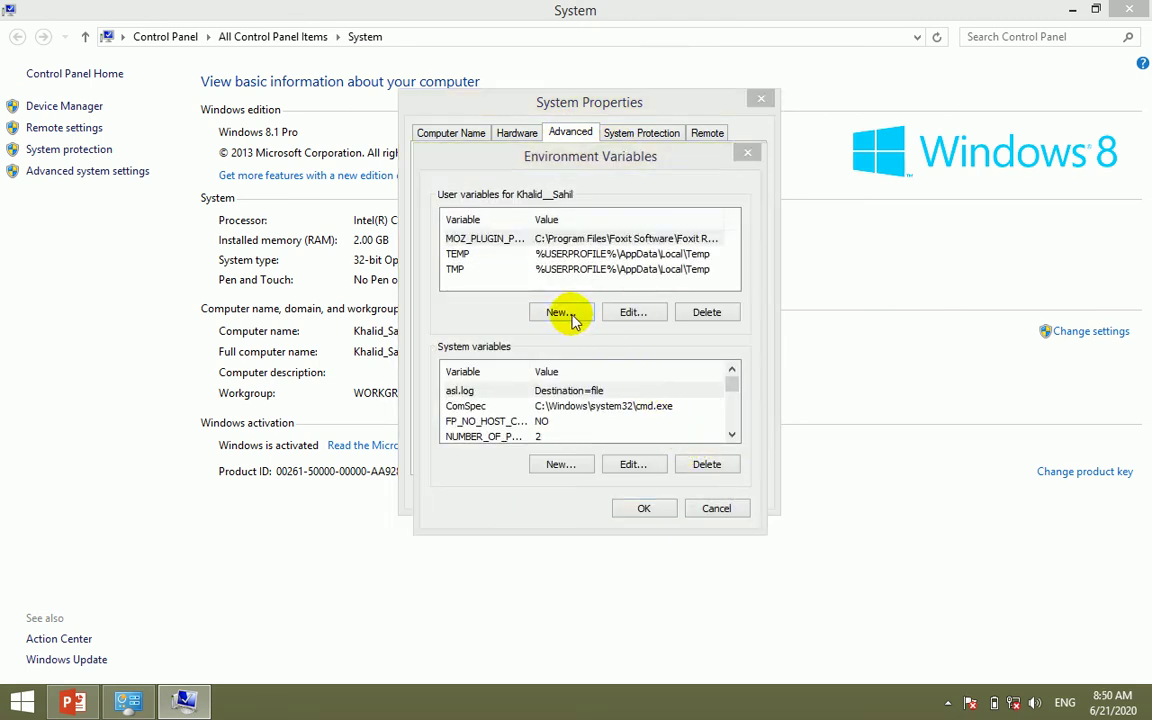
text(Path)
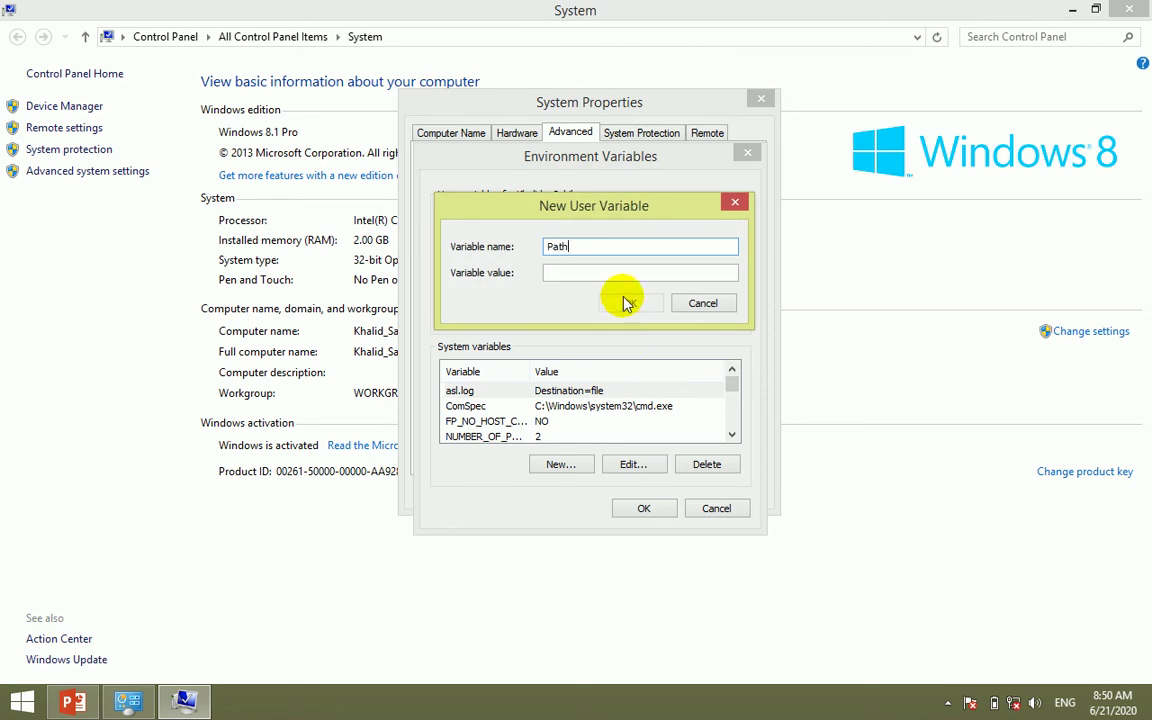
click(591, 277)
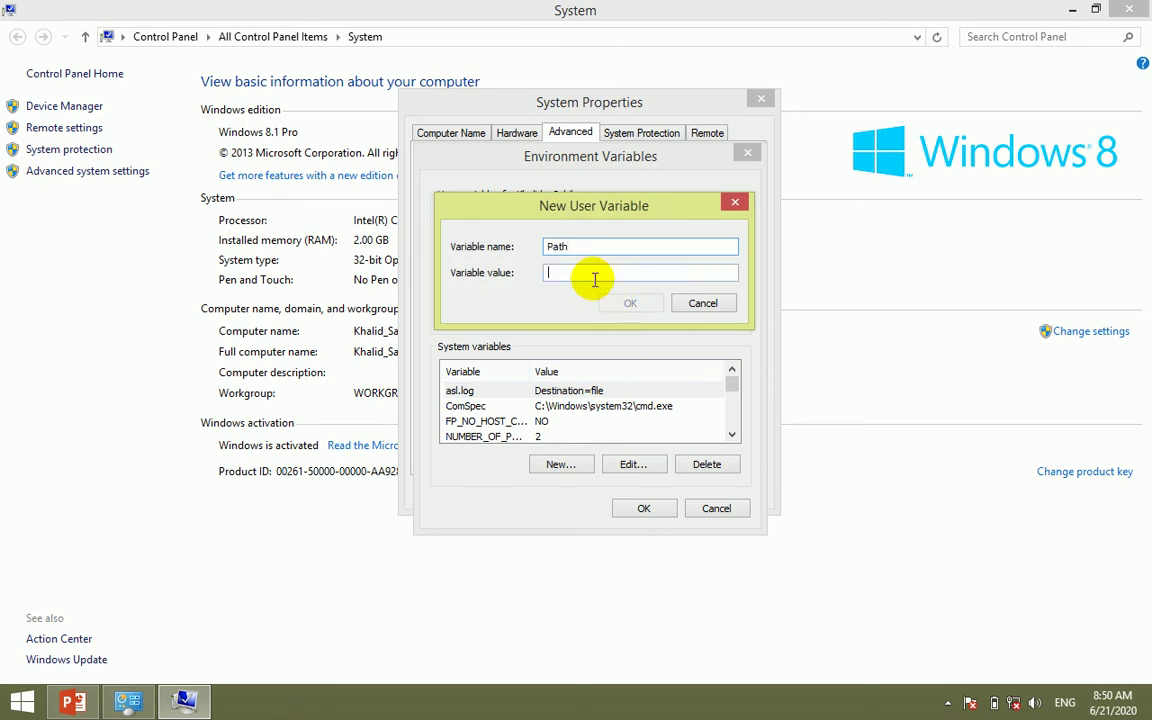
right_click(593, 276)
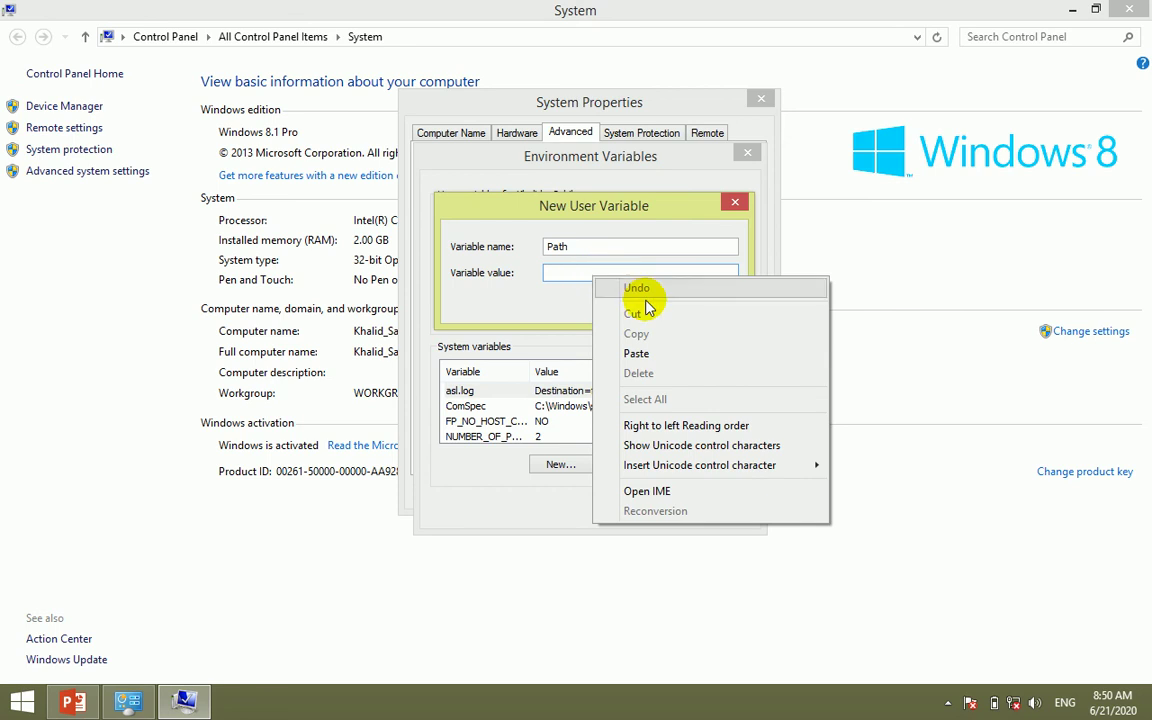
click(626, 354)
drag(553, 272, 772, 272)
click(630, 303)
click(658, 509)
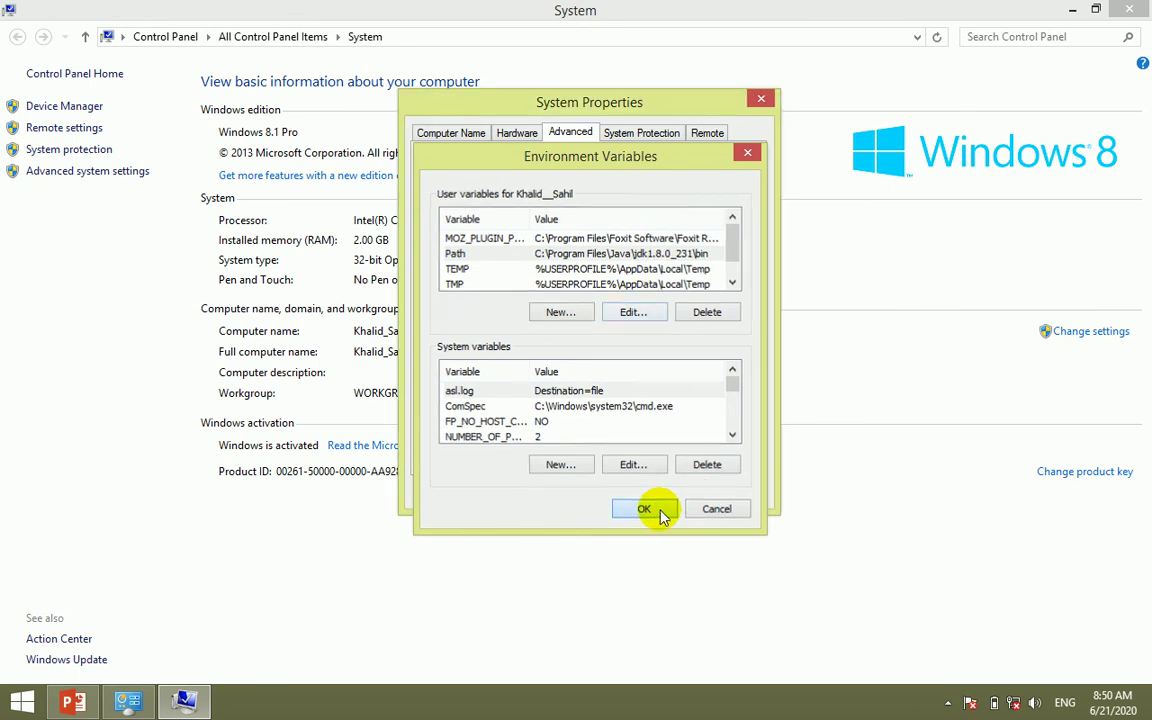
click(589, 494)
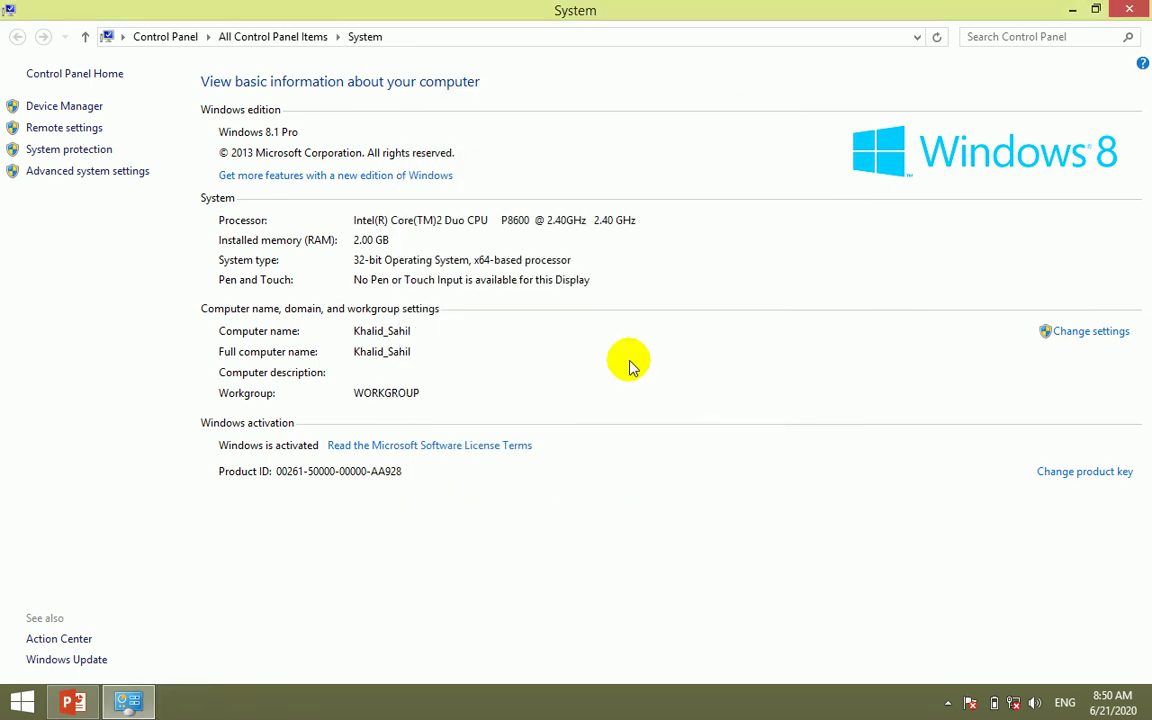
click(1131, 9)
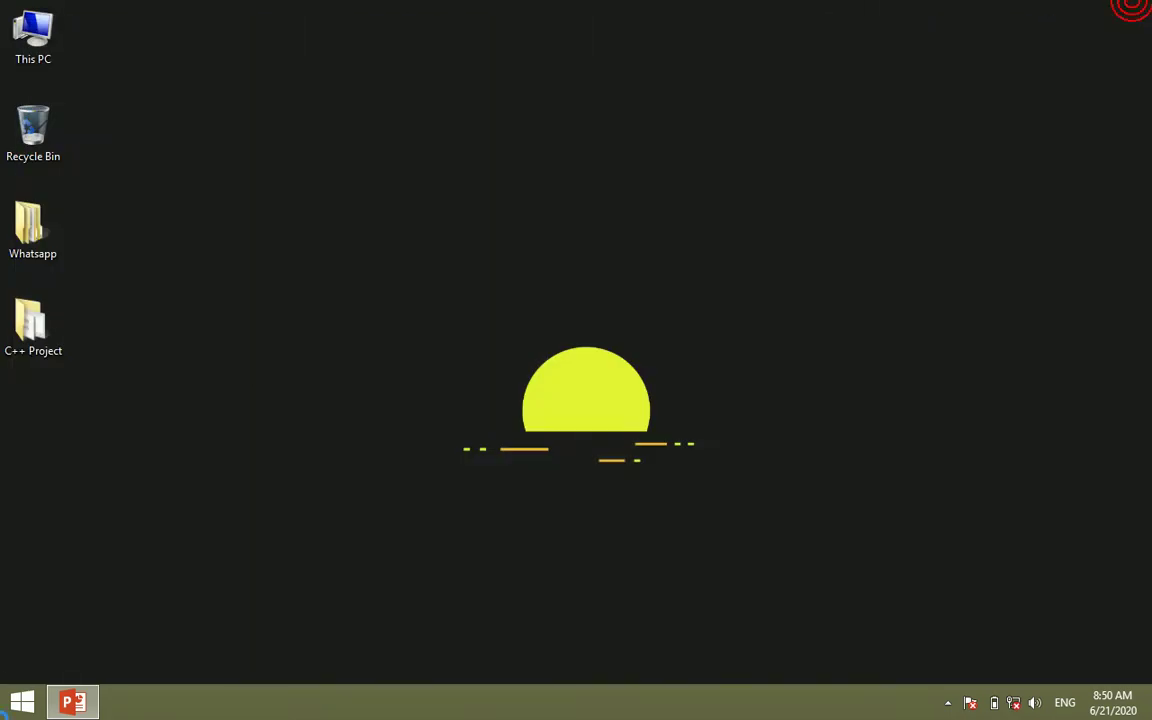
Step: Run javac in a new command prompt, examine its usage output in an enlarged window, and close the prompt
right_click(22, 702)
click(100, 661)
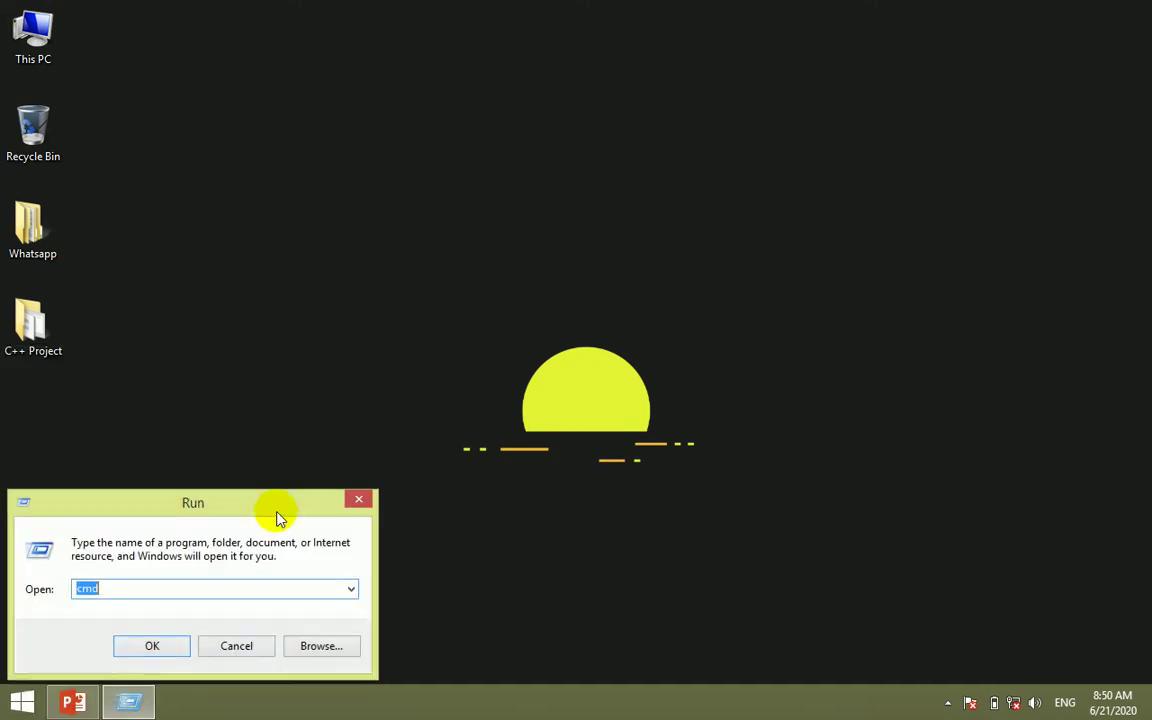
drag(278, 513, 592, 344)
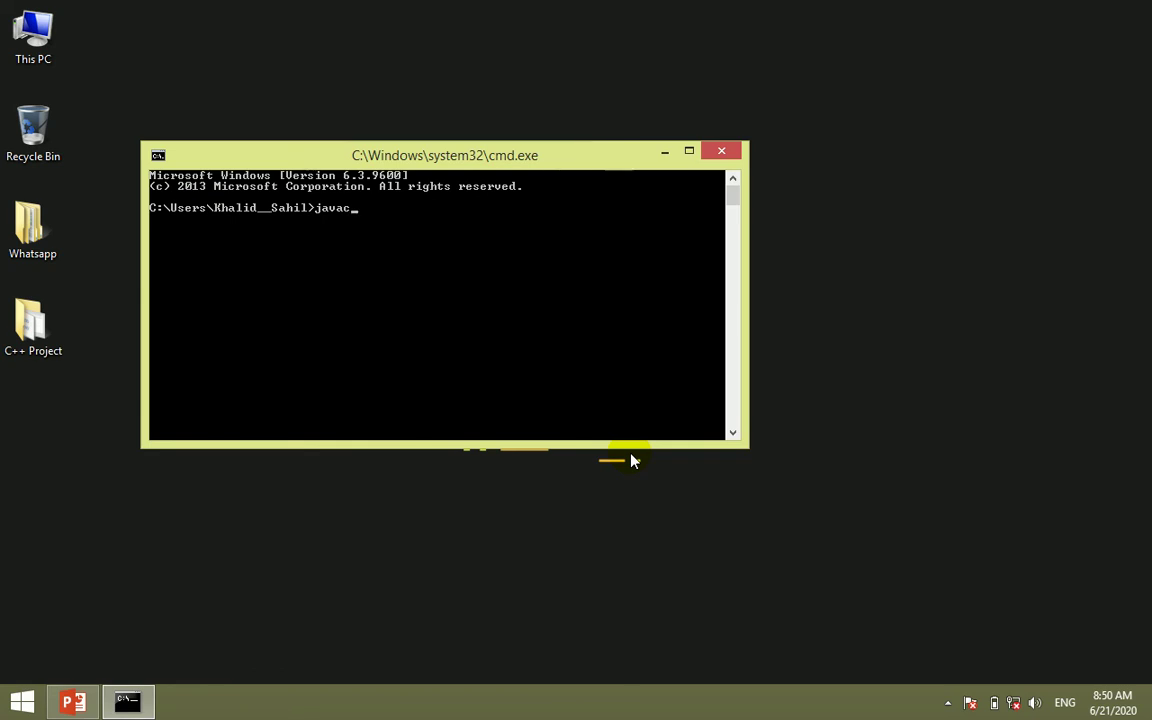
key(Return)
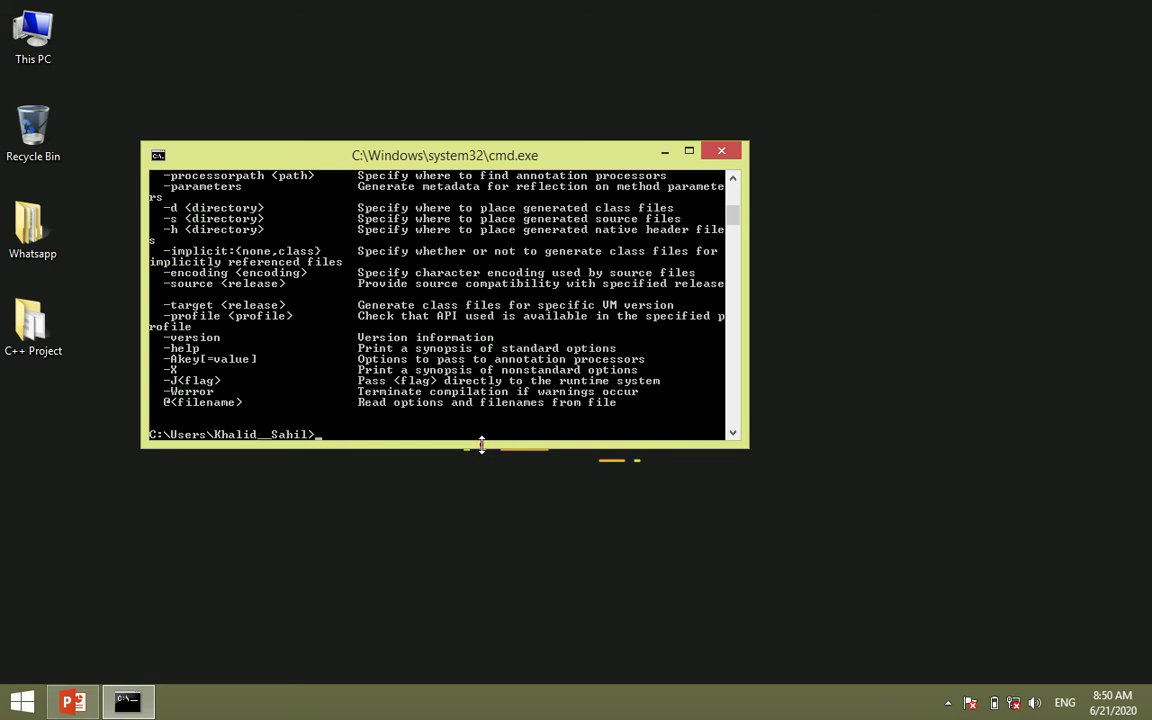
drag(481, 444, 453, 578)
scroll(400, 390, up, 9)
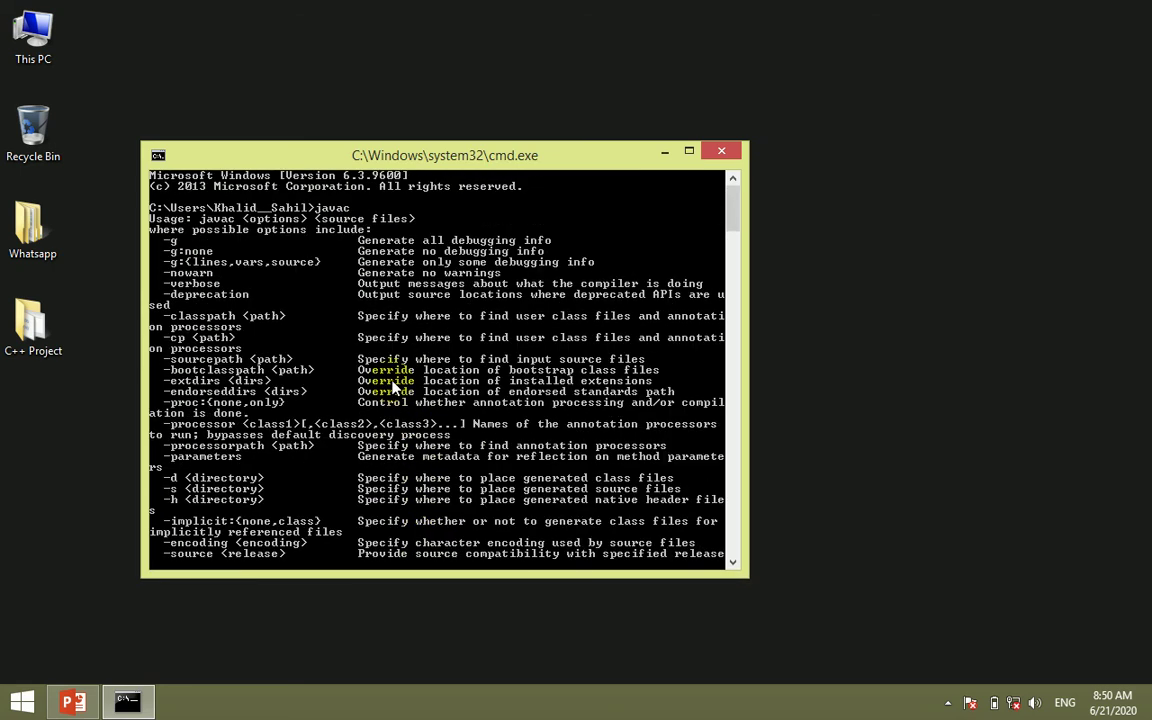
click(721, 151)
click(404, 170)
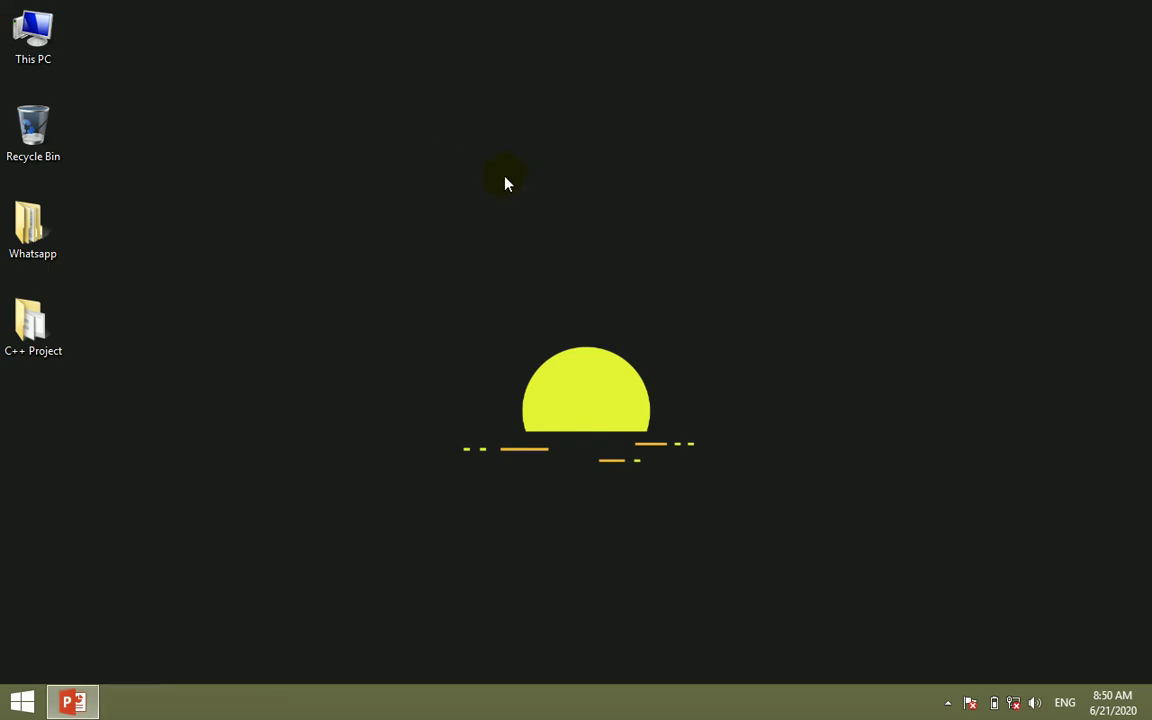
right_click(364, 140)
click(397, 184)
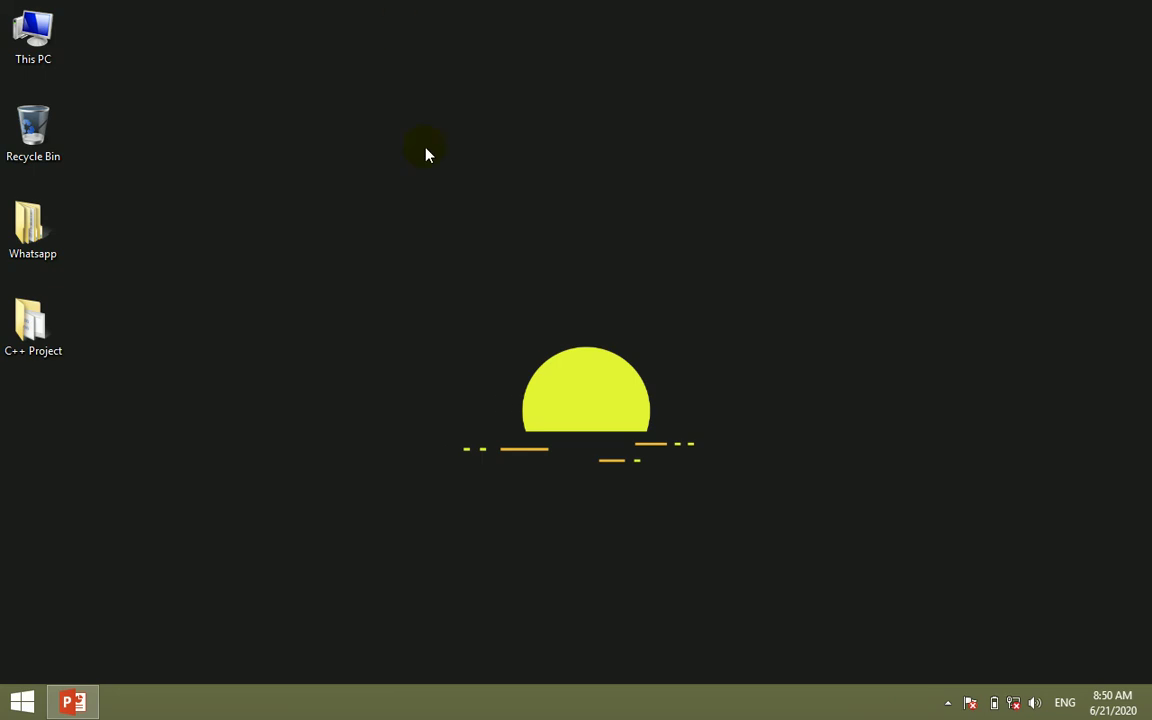
Step: Launch the Net Bean IDE 8.2 JAVA installer from the Net Bean IDE folder in Downloads, and close the folder window
double_click(33, 33)
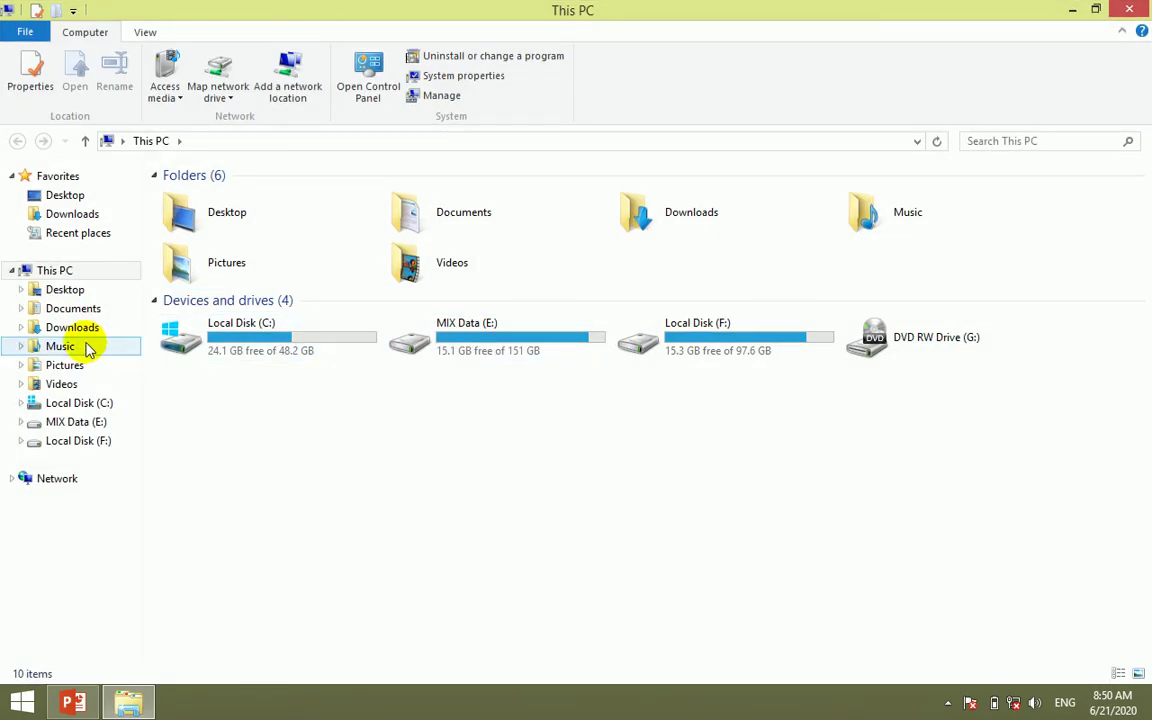
click(72, 213)
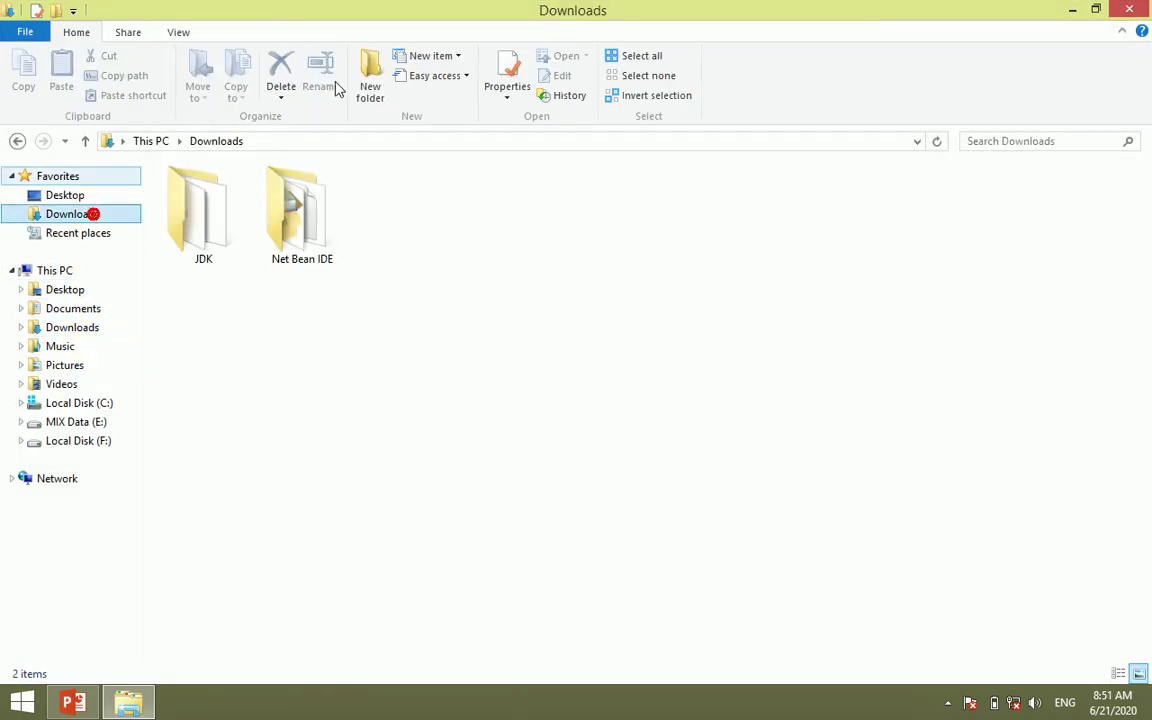
double_click(338, 245)
click(340, 200)
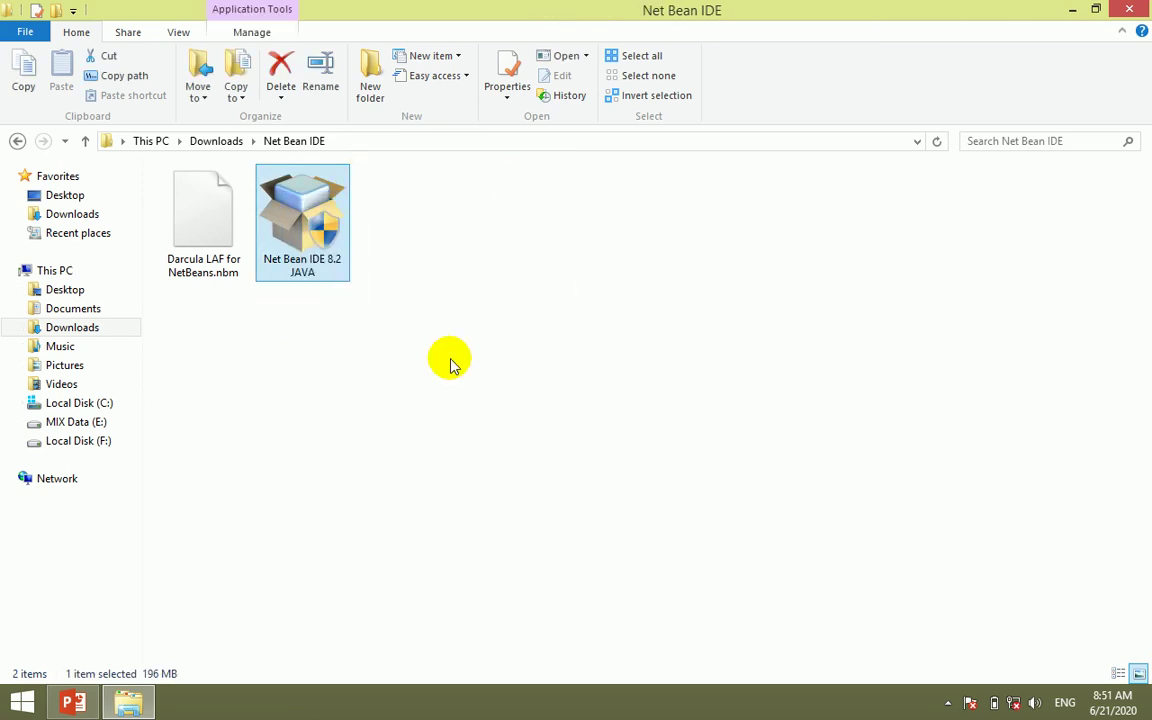
right_click(291, 200)
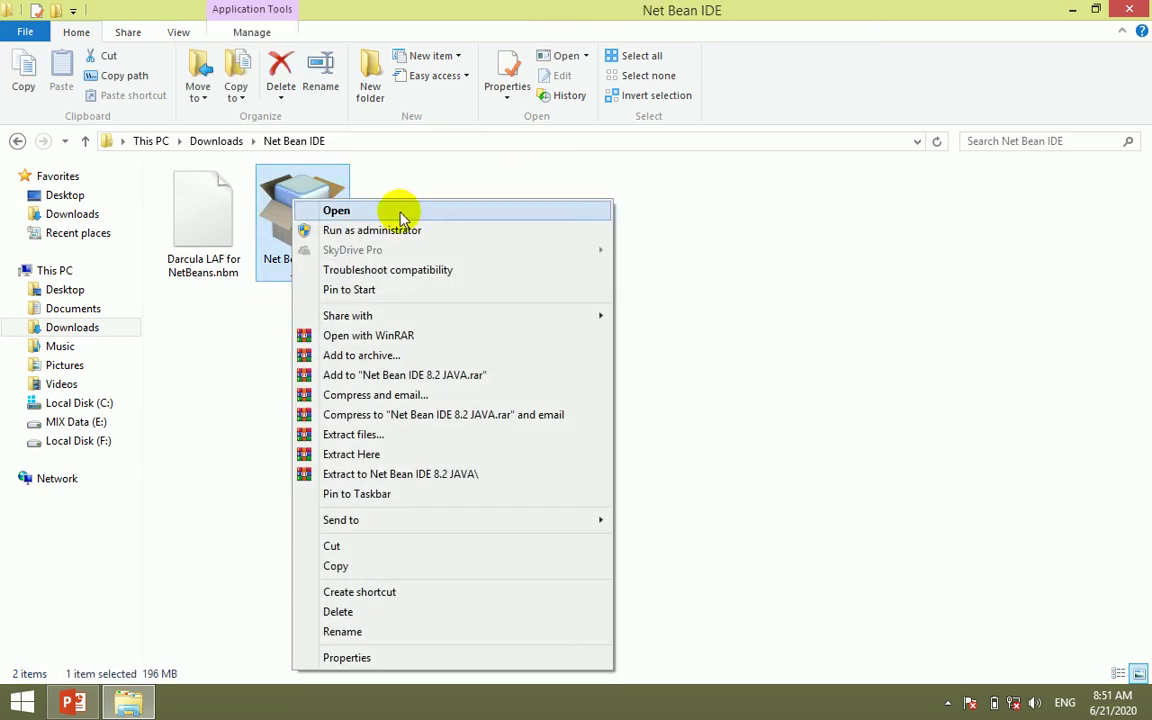
click(401, 214)
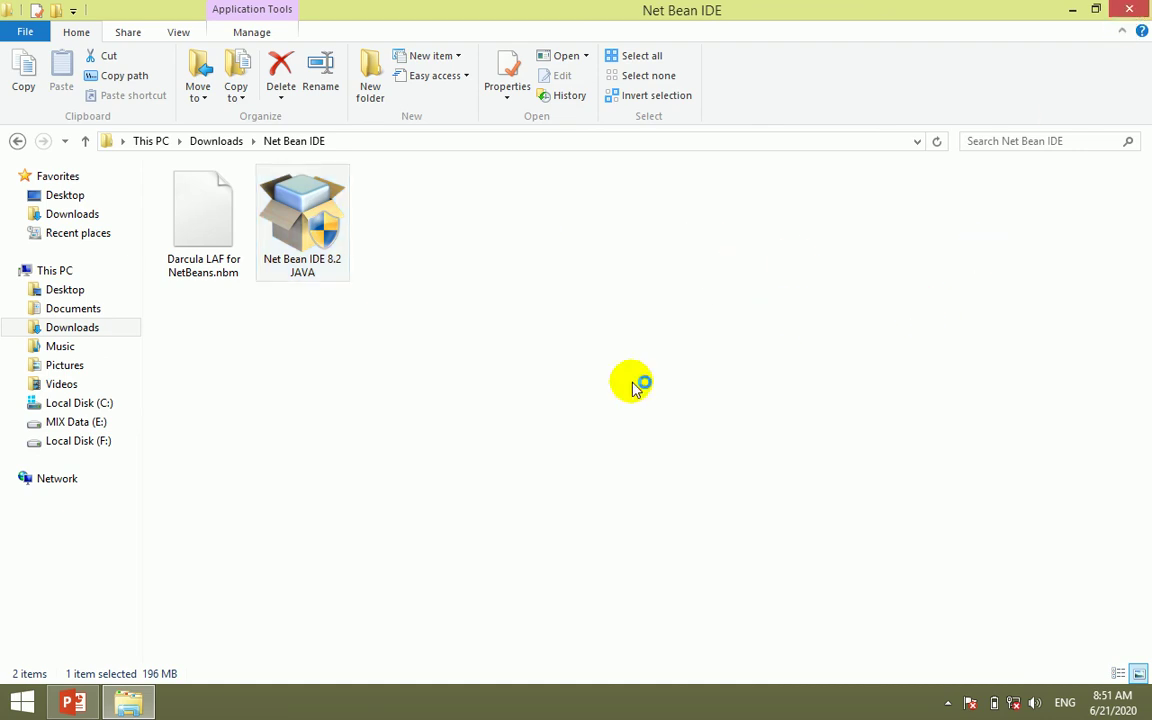
click(1141, 10)
right_click(940, 58)
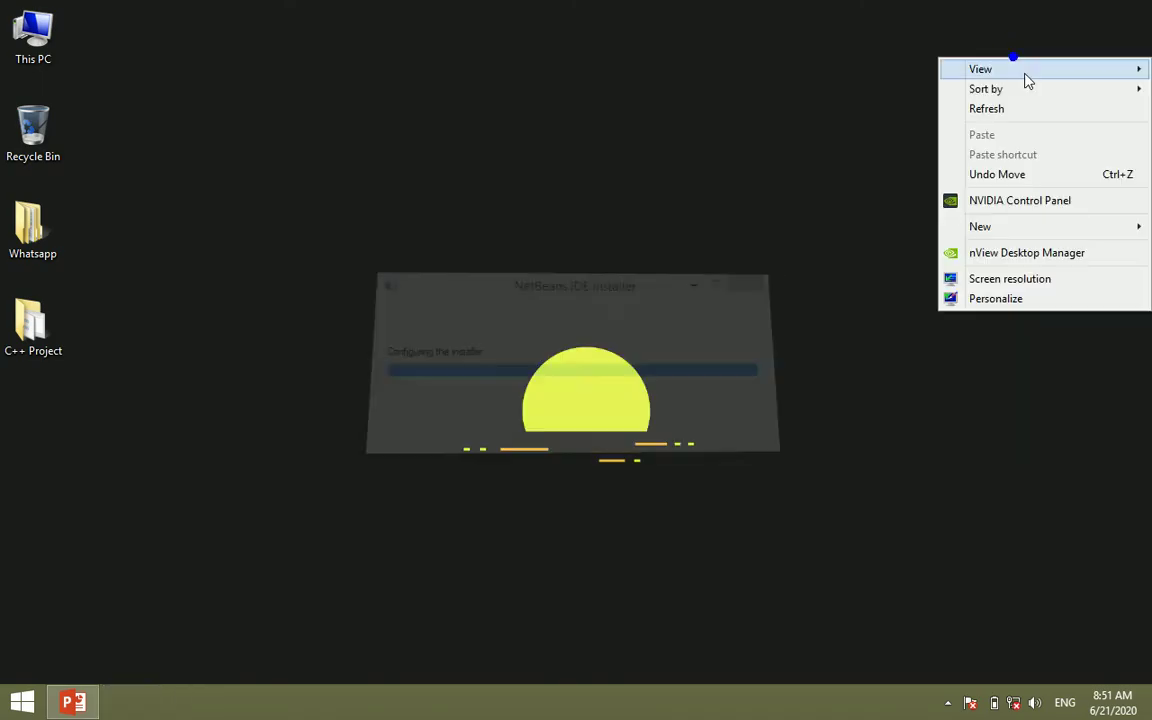
click(1023, 106)
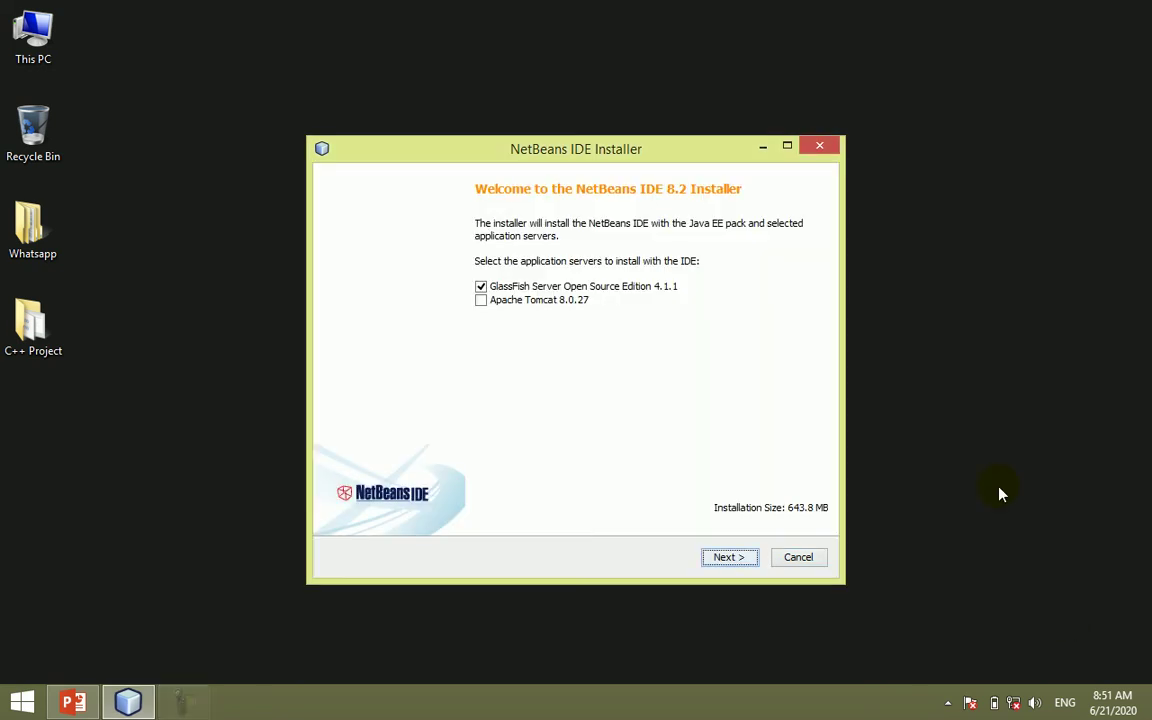
Step: Accept the NetBeans license agreement and keep the default application server, the NetBeans and GlassFish install folders, and the jdk1.8.0_231 JDK
click(712, 560)
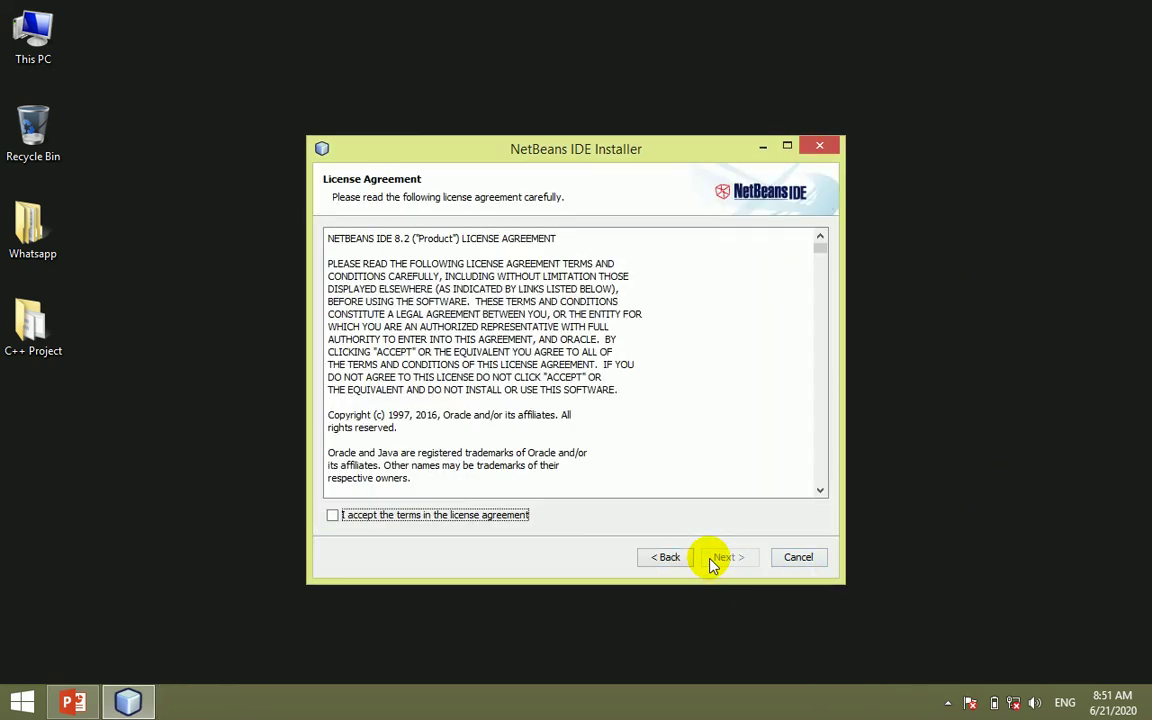
click(334, 516)
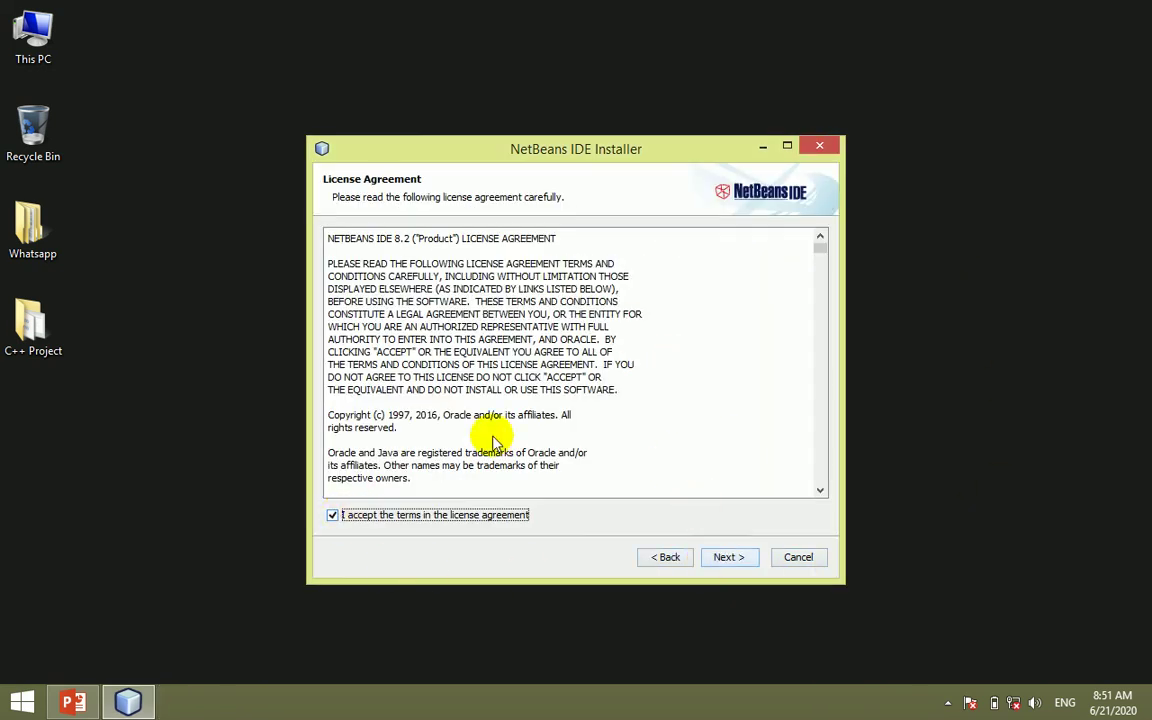
click(732, 559)
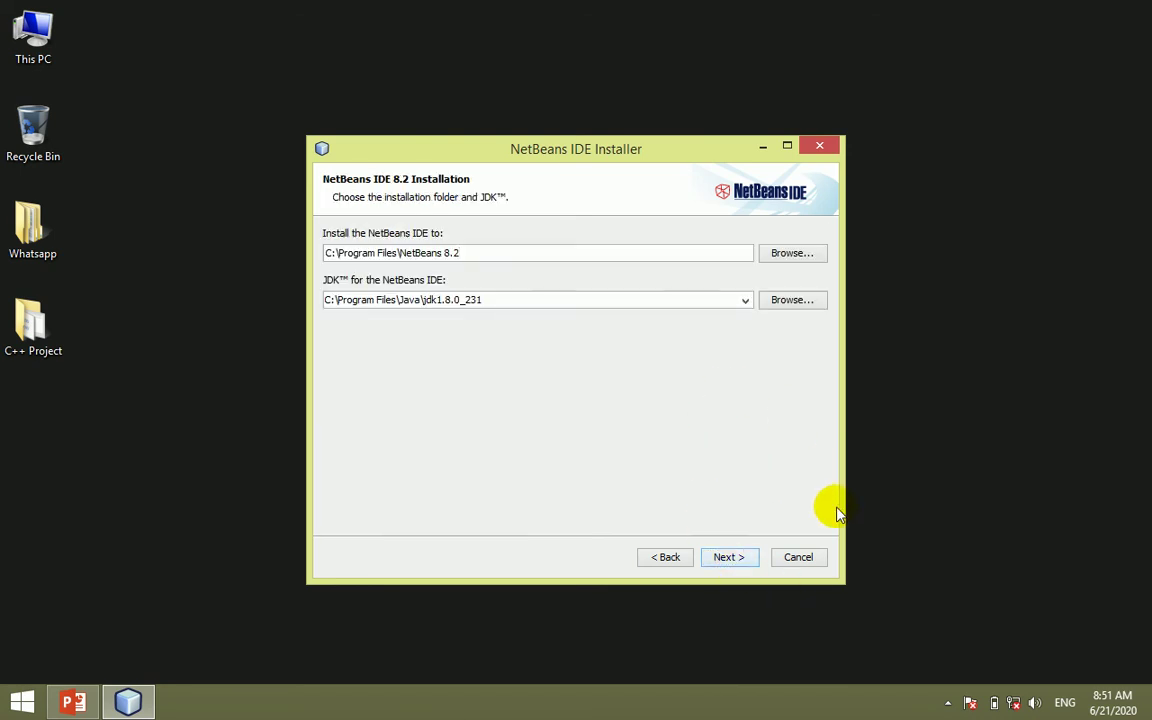
click(727, 563)
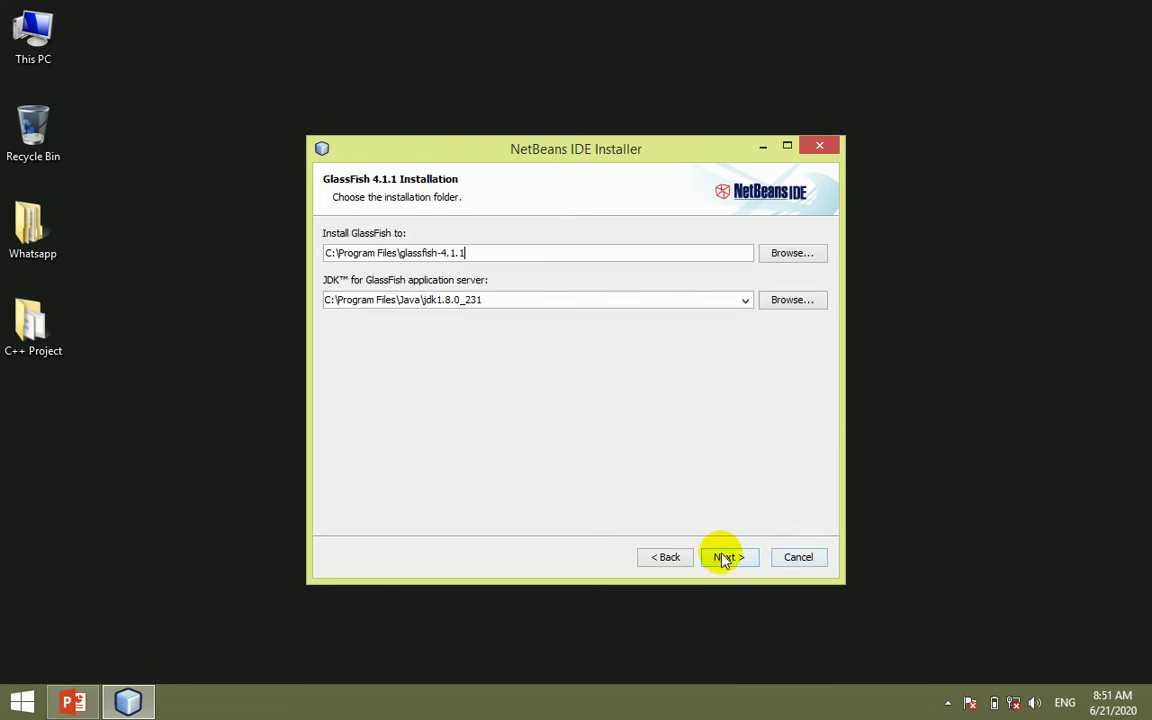
click(739, 555)
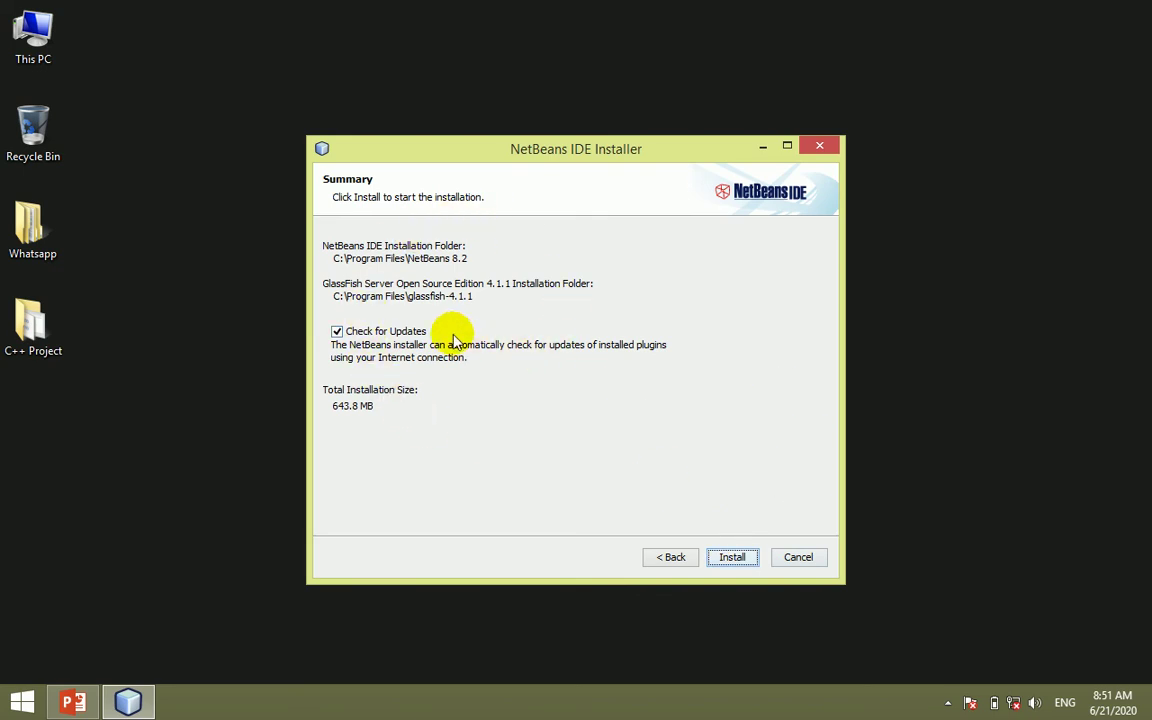
Step: Turn off Check for Updates, install NetBeans IDE 8.2 with GlassFish, and finish the setup
click(362, 332)
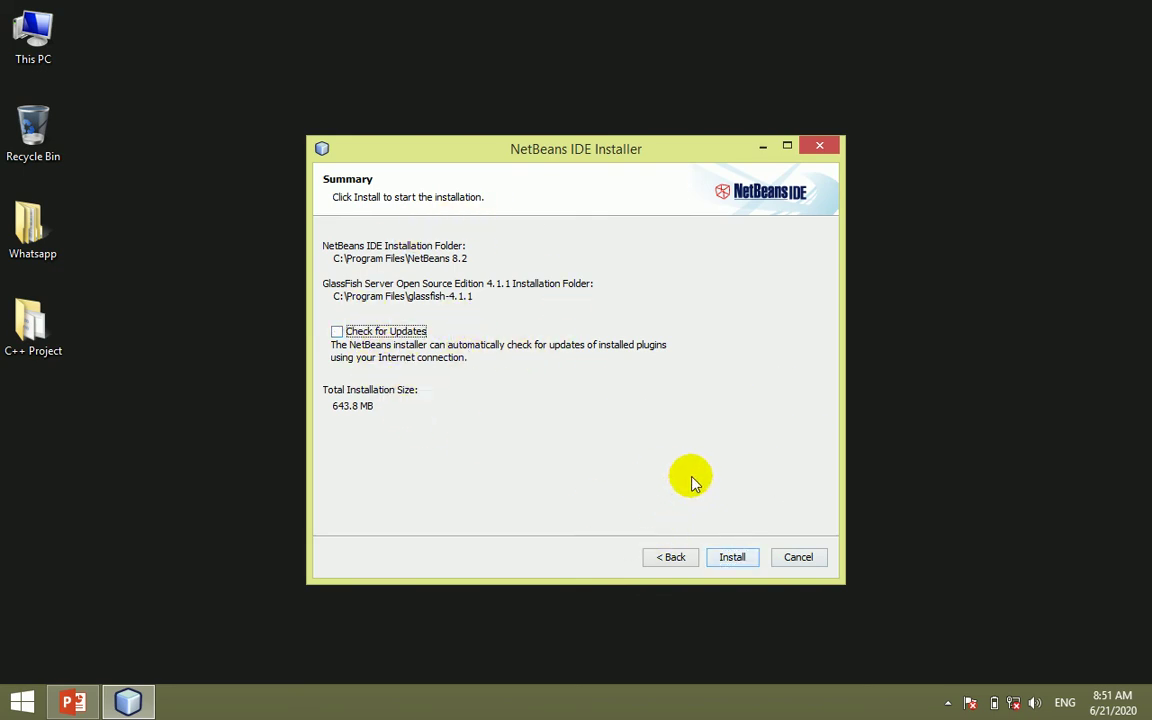
click(744, 559)
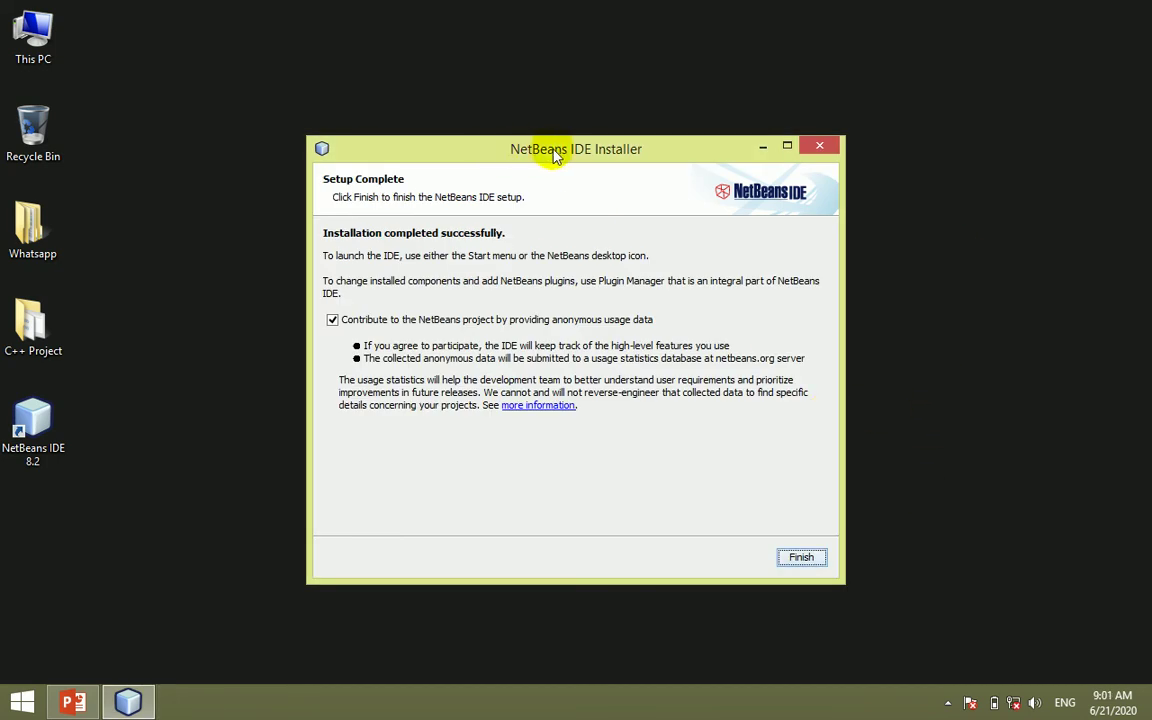
drag(21, 509, 58, 384)
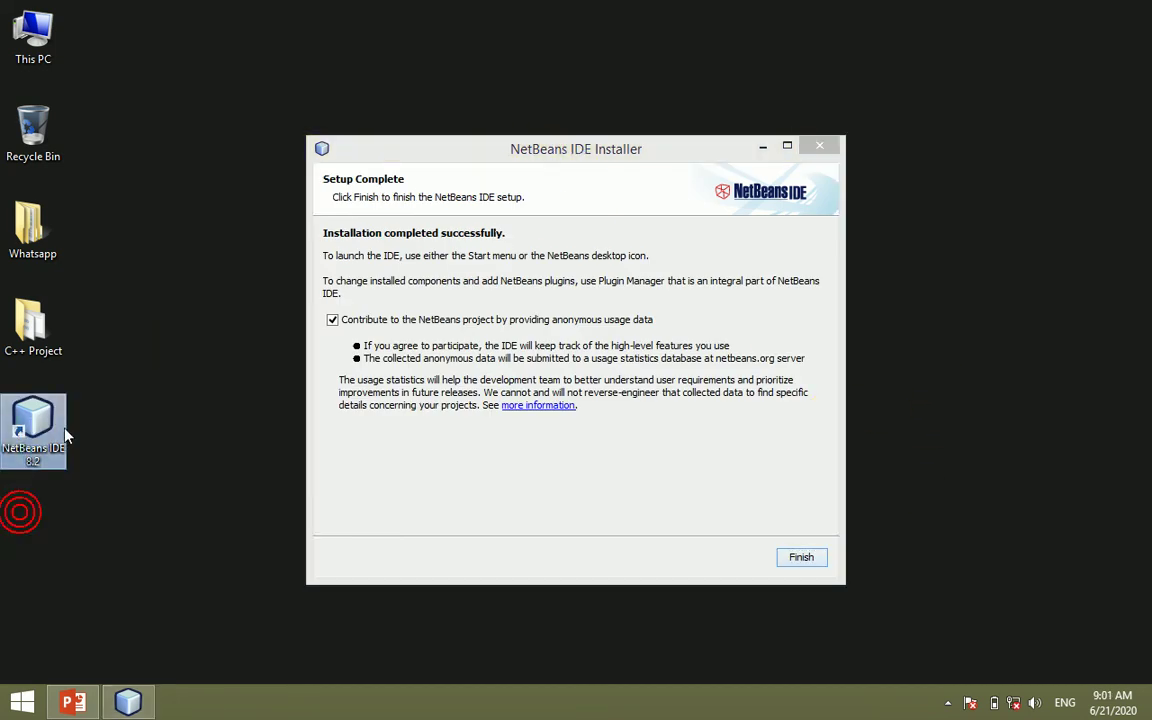
click(802, 556)
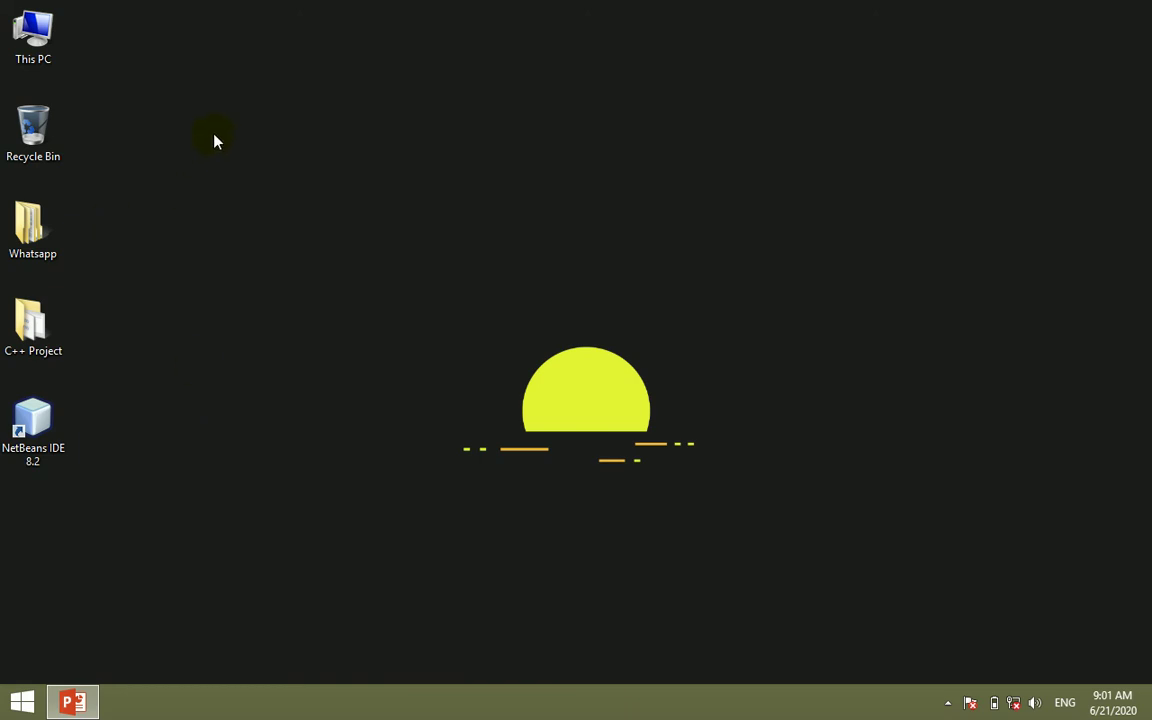
Step: Examine the installer files in the JDK and Net Bean IDE folders in Downloads
drag(72, 522, 50, 466)
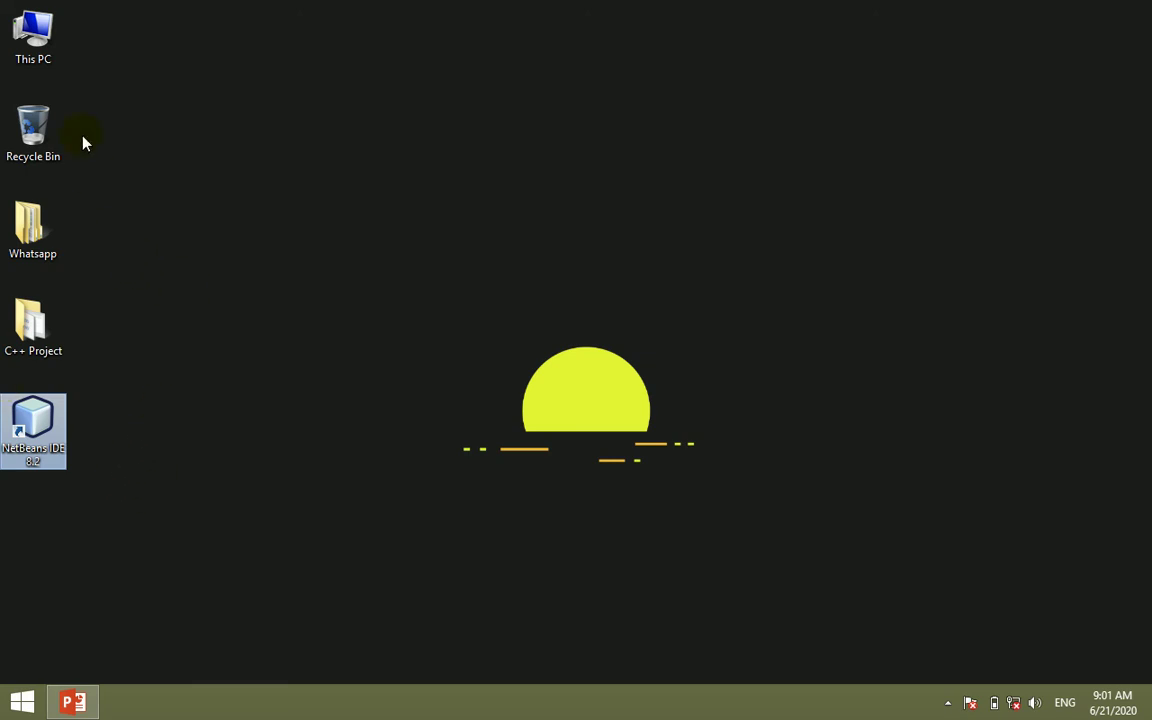
double_click(33, 35)
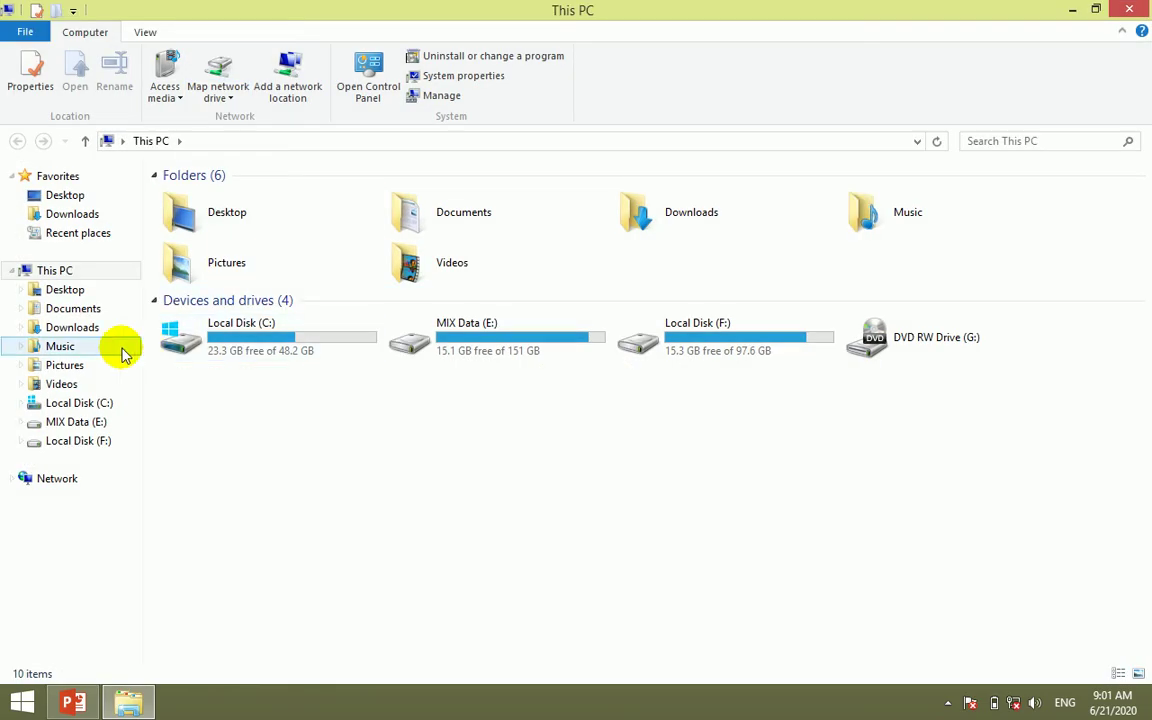
click(95, 328)
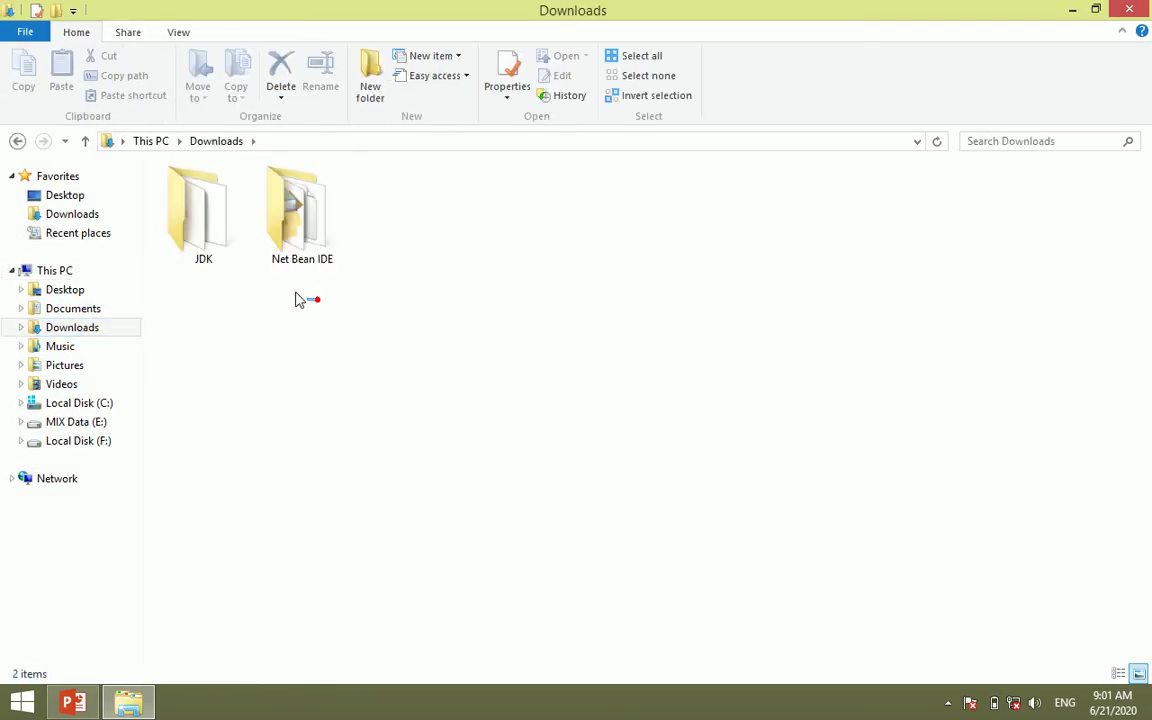
drag(318, 300, 215, 242)
double_click(211, 249)
drag(194, 348, 190, 215)
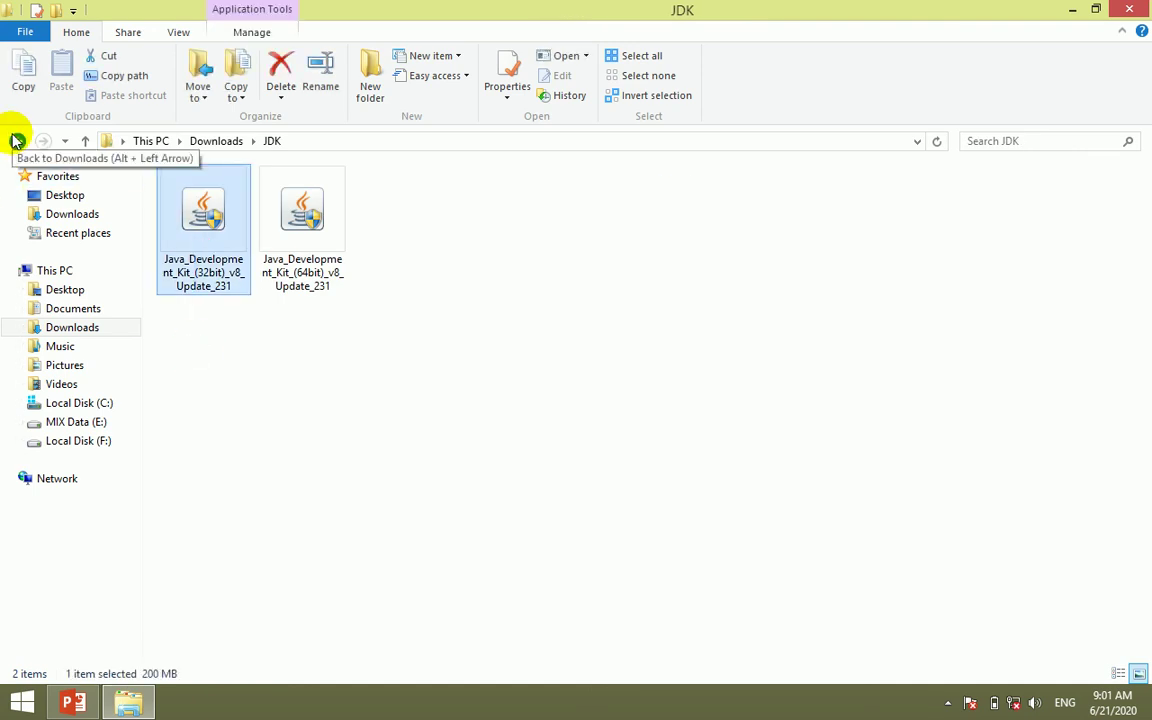
click(16, 141)
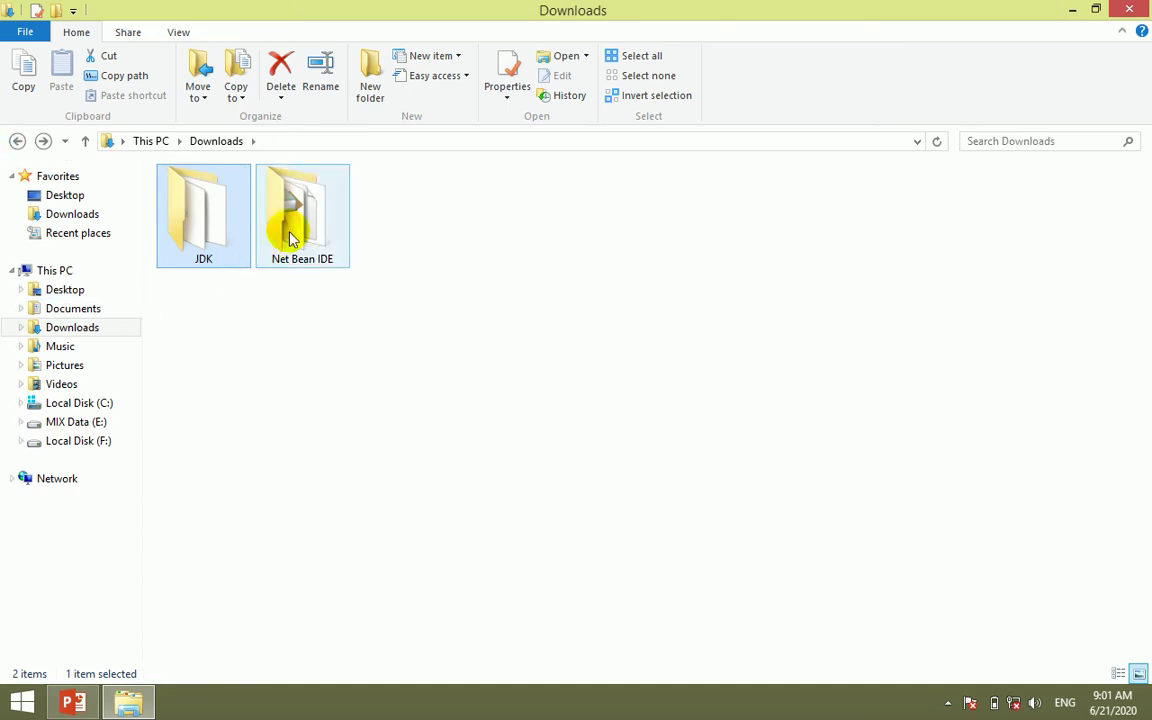
double_click(286, 226)
drag(261, 390, 347, 162)
click(334, 352)
drag(338, 340, 358, 309)
click(356, 309)
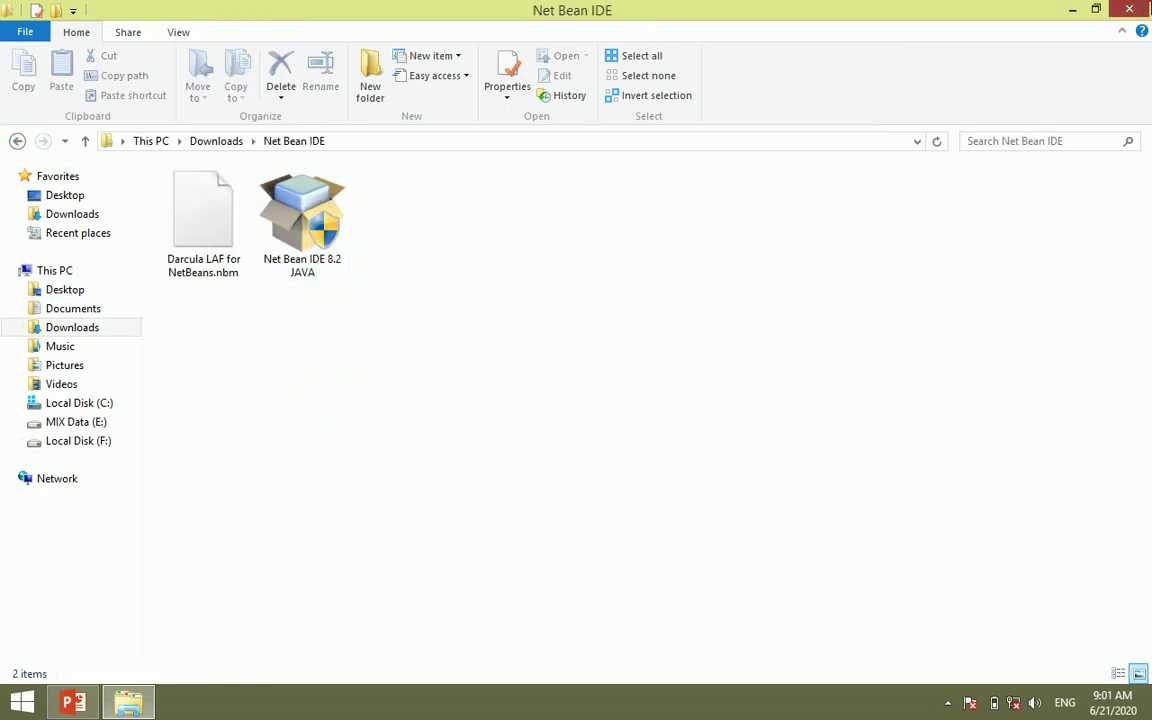